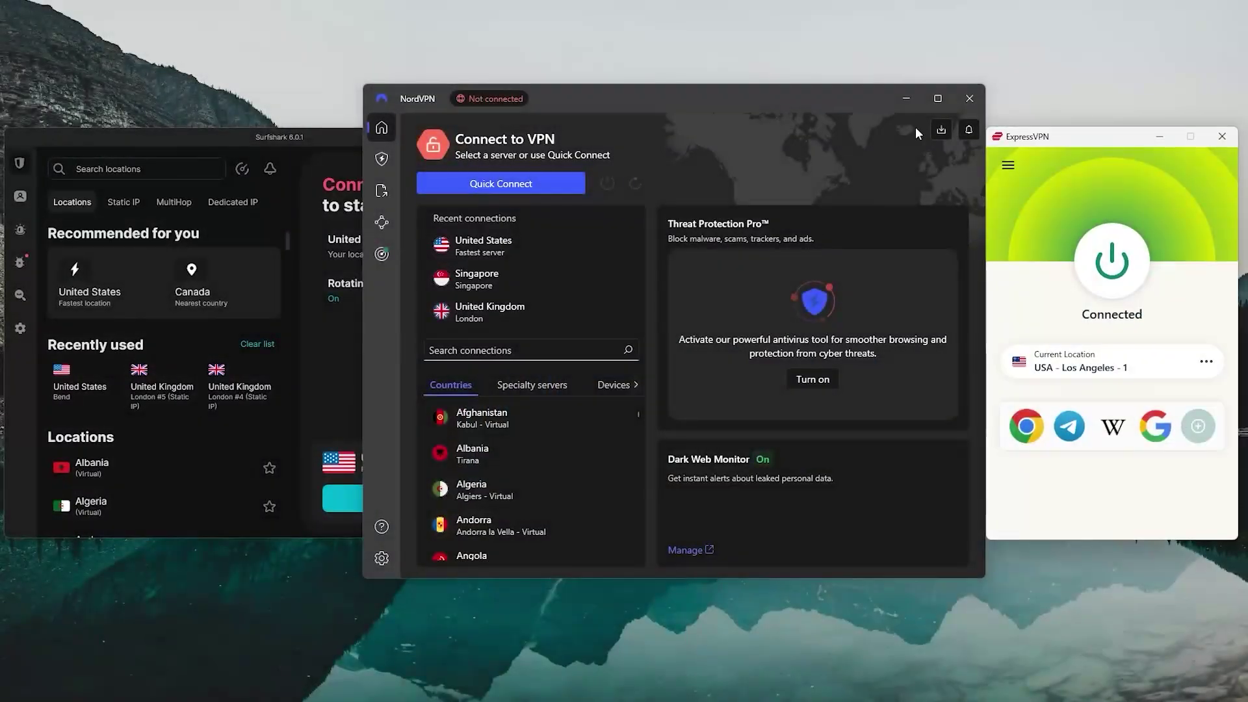
Compare the Surfshark and NordVPN home screens, then show ExpressVPN's All Locations list by region.
click(222, 150)
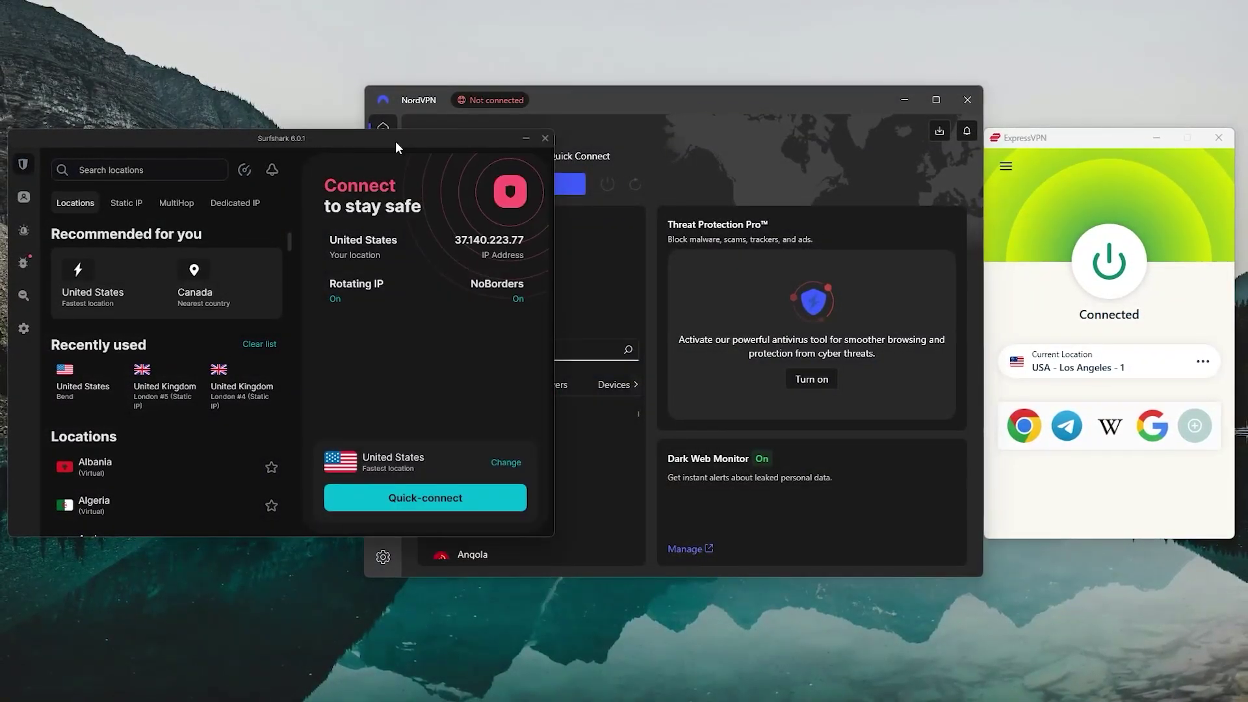
click(715, 101)
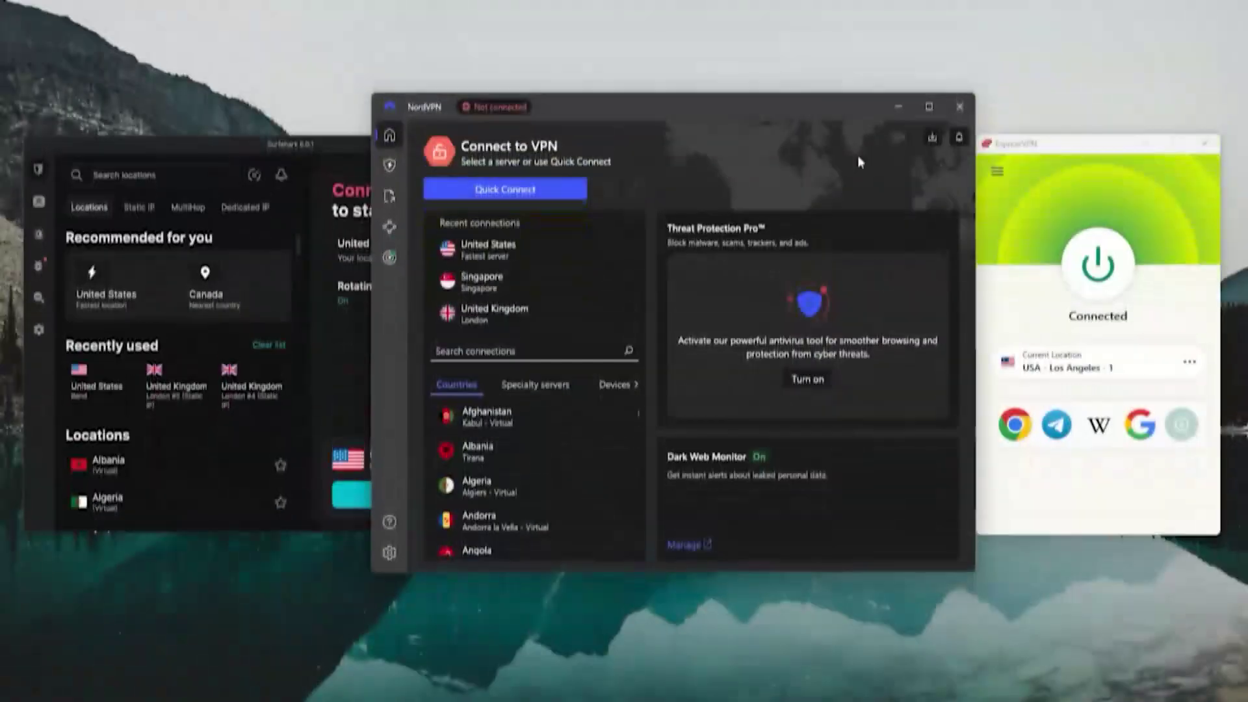
click(995, 173)
click(1026, 193)
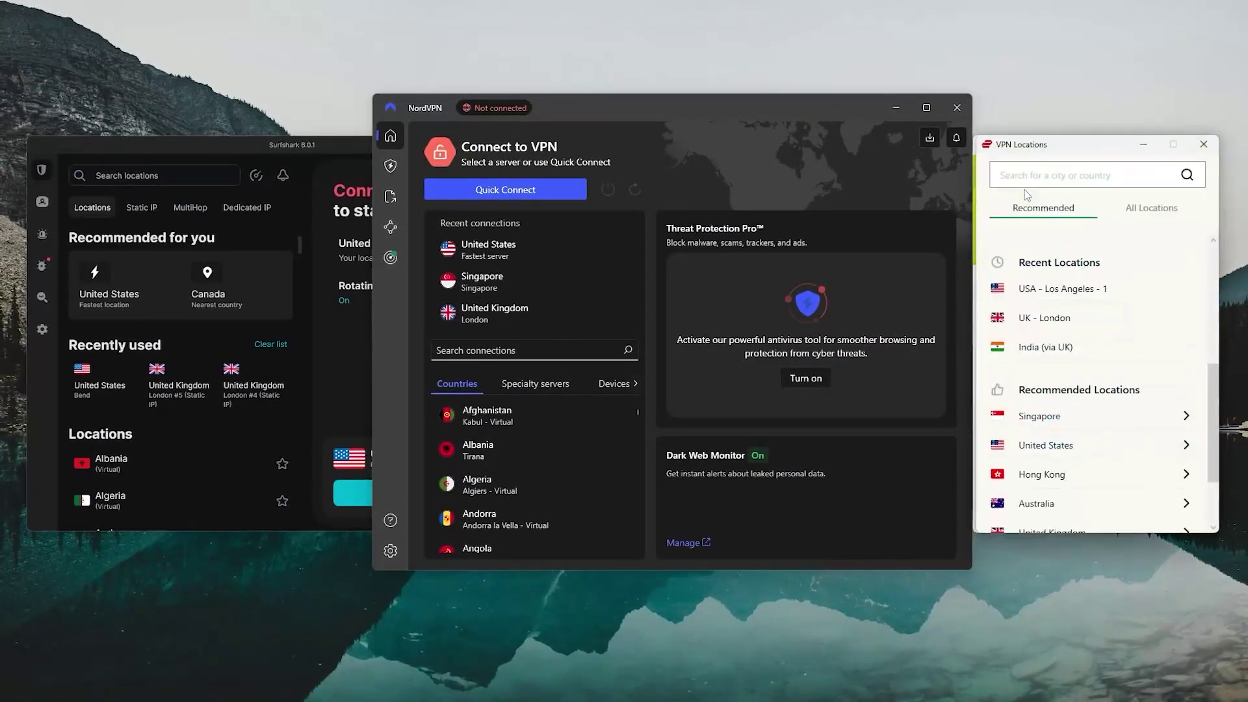
scroll(1072, 358, down, 5)
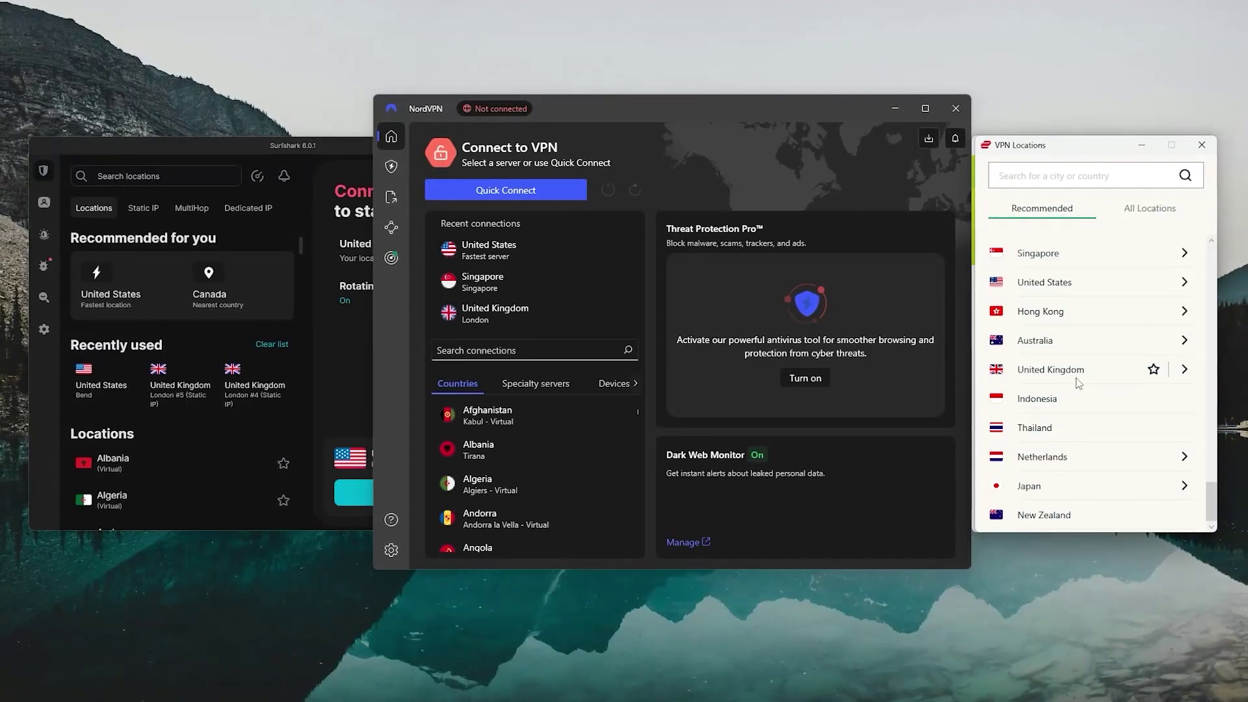
click(1156, 213)
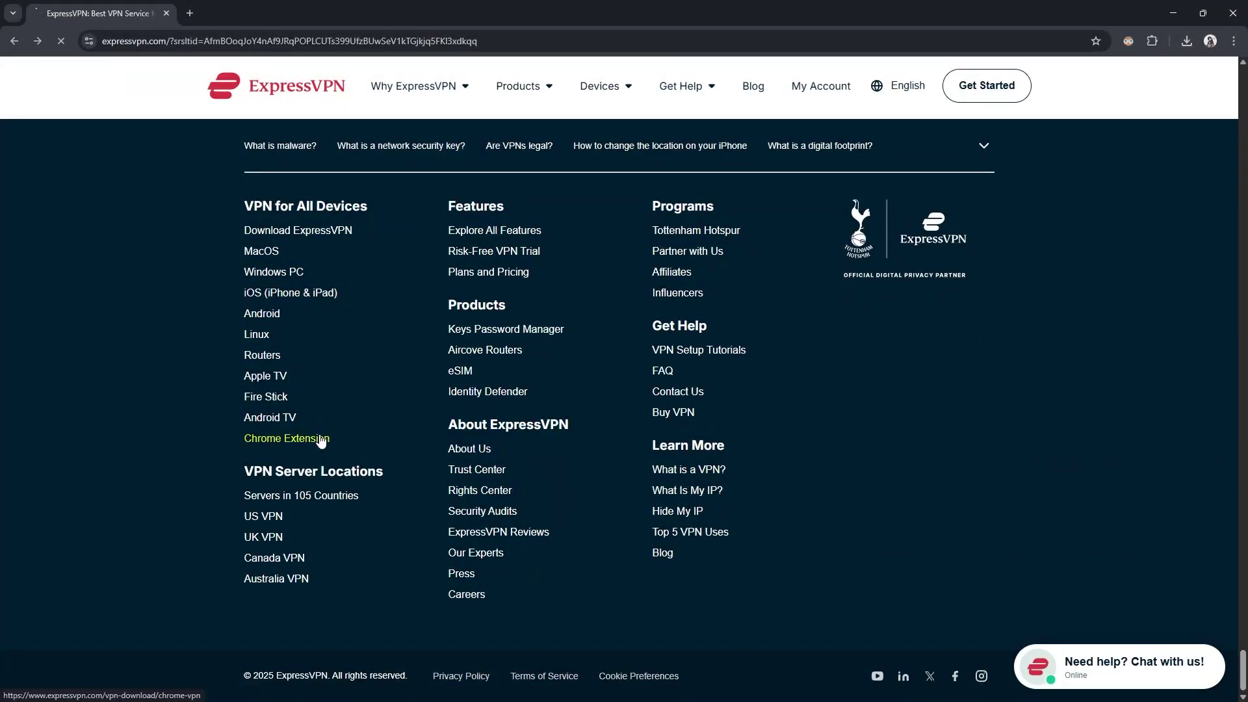
Add the ExpressVPN extension to Chrome via the site footer's Chrome Extension link and Web Store.
click(320, 438)
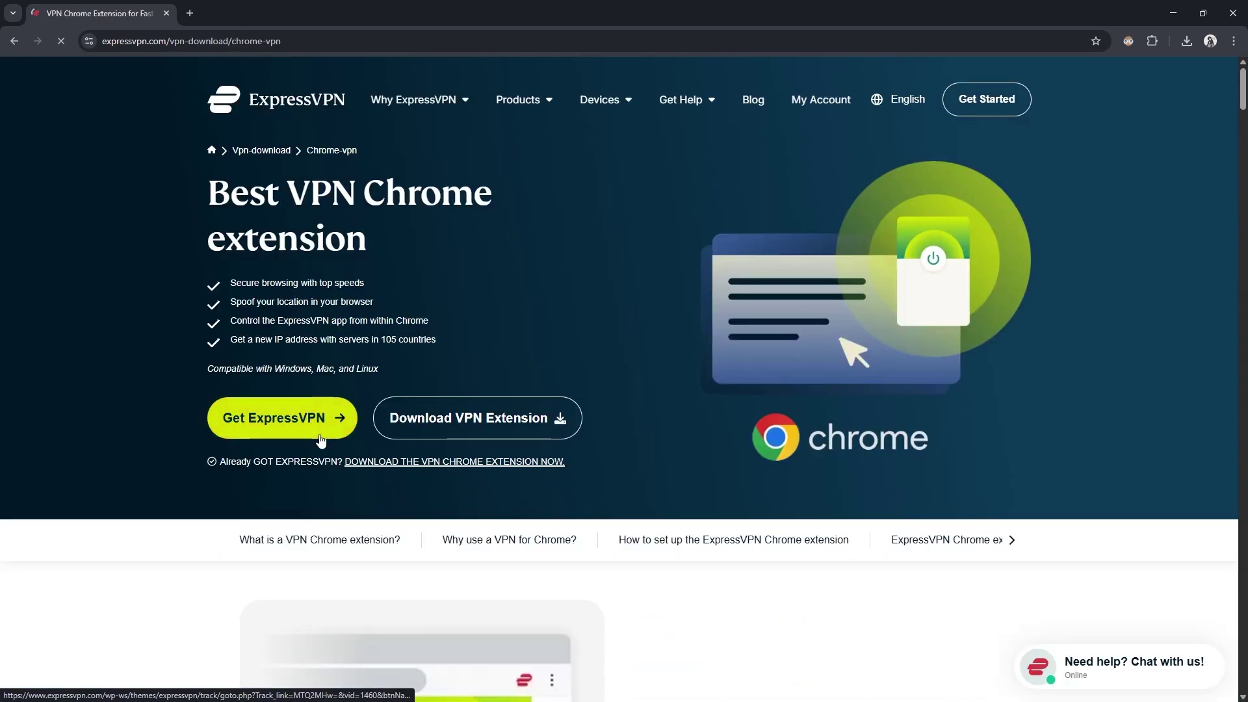
click(524, 444)
click(814, 157)
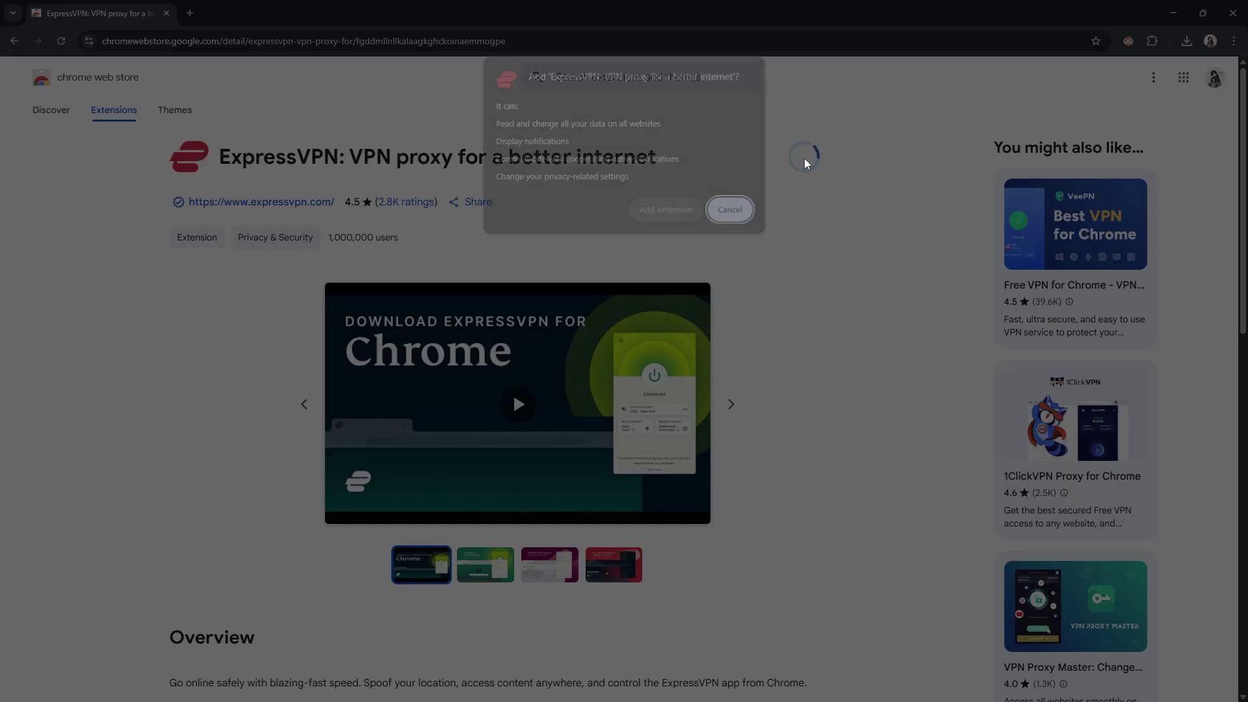
click(676, 216)
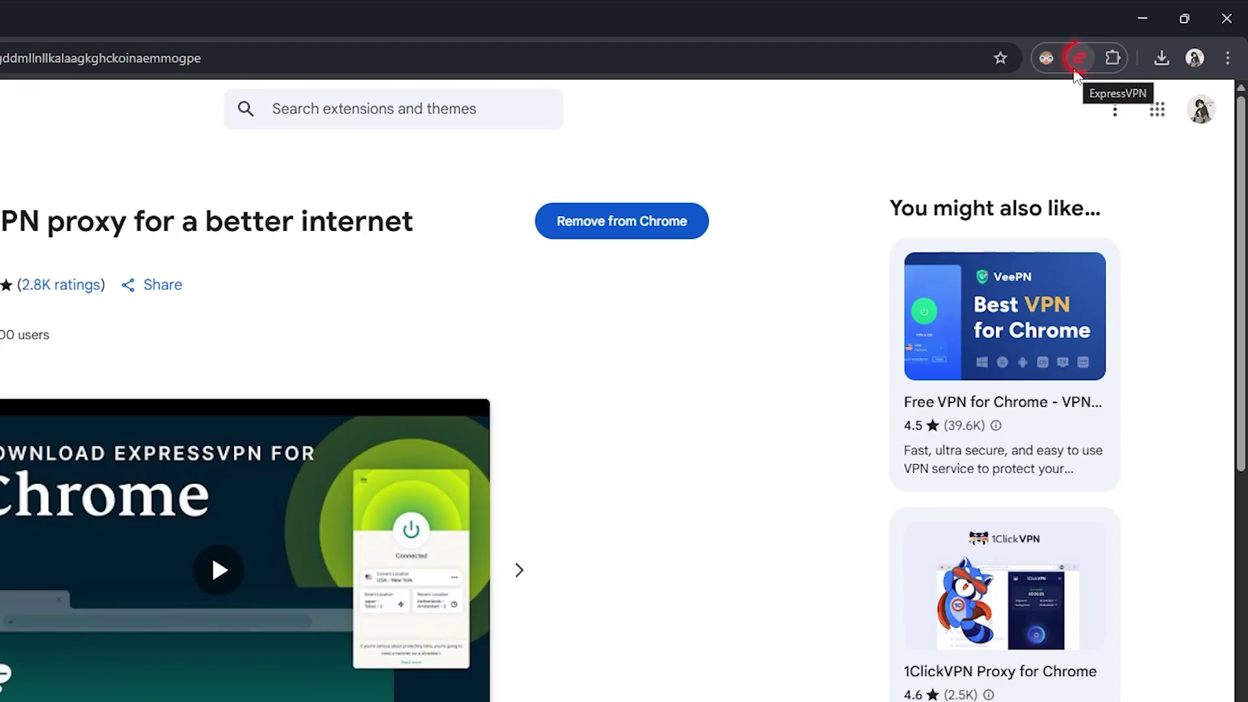
click(1075, 73)
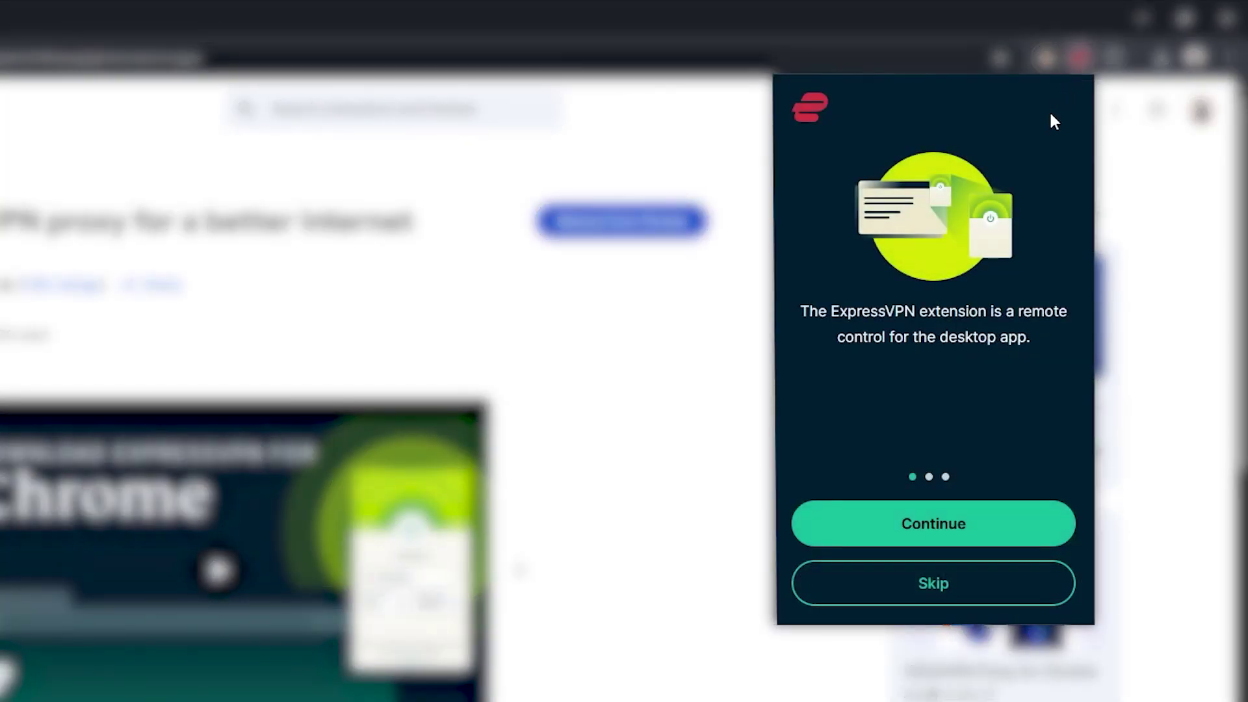
Continue through the ExpressVPN extension's onboarding slides and agree to share diagnostic reports.
click(1005, 519)
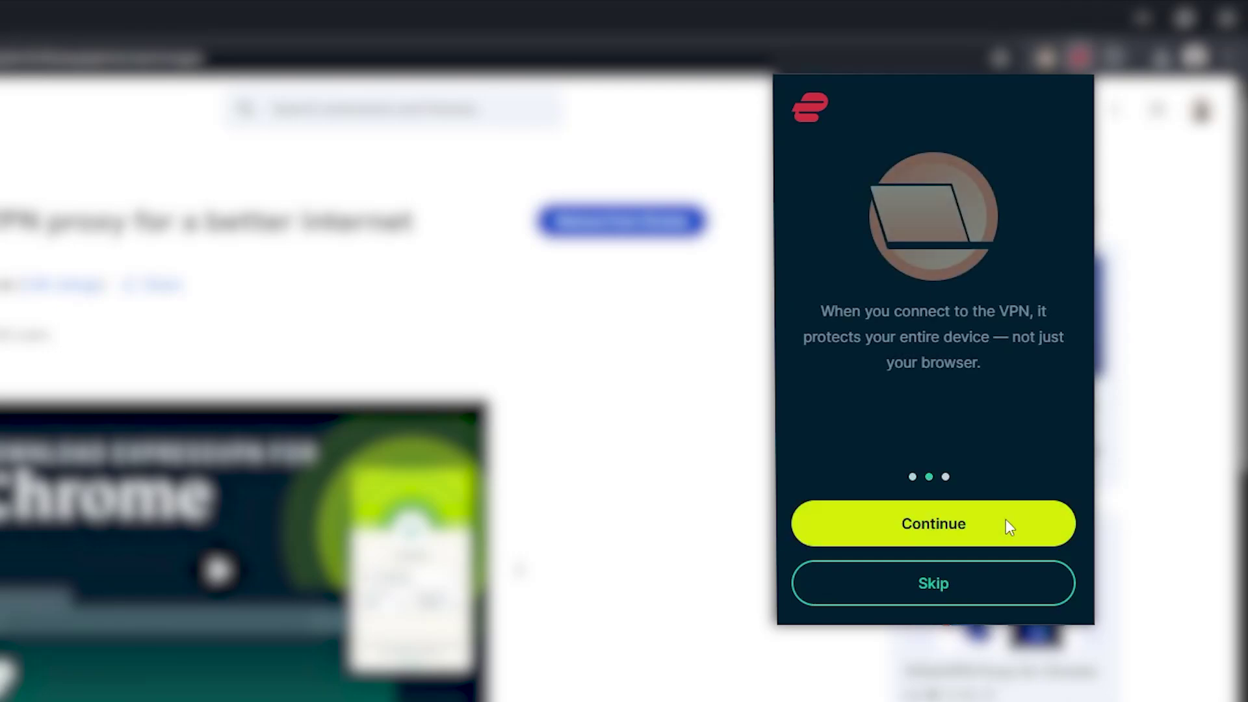
click(1004, 520)
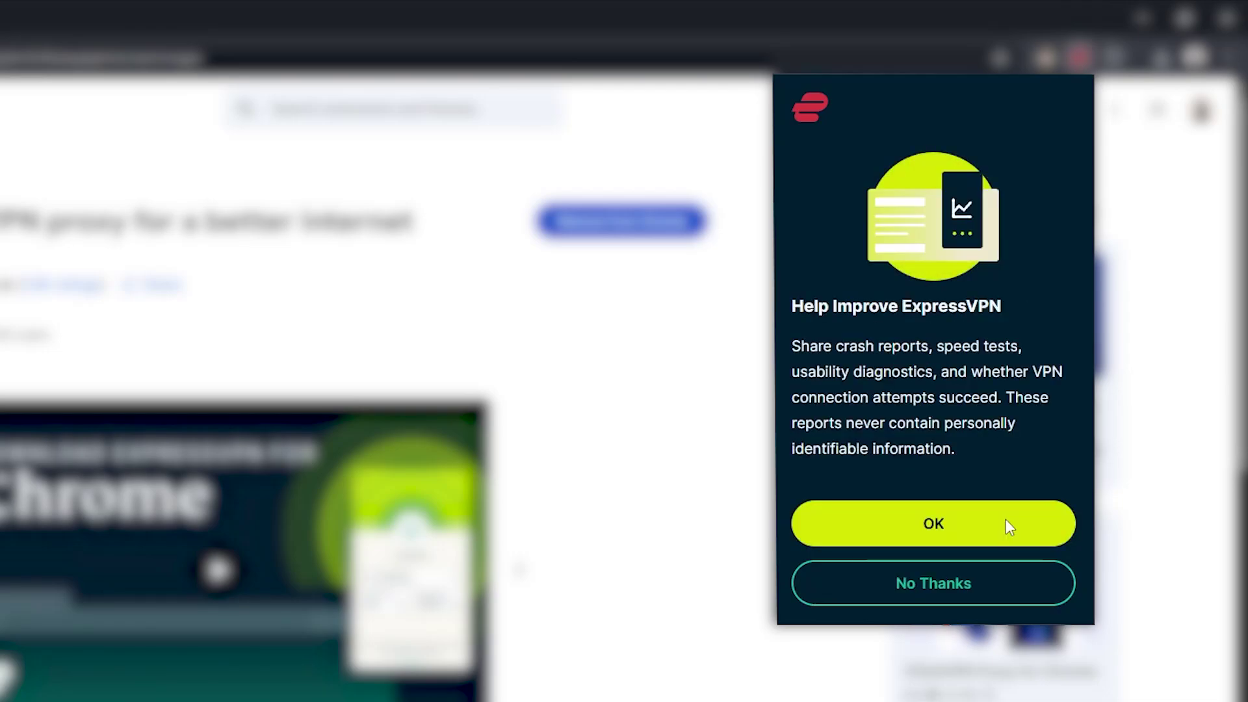
click(1004, 524)
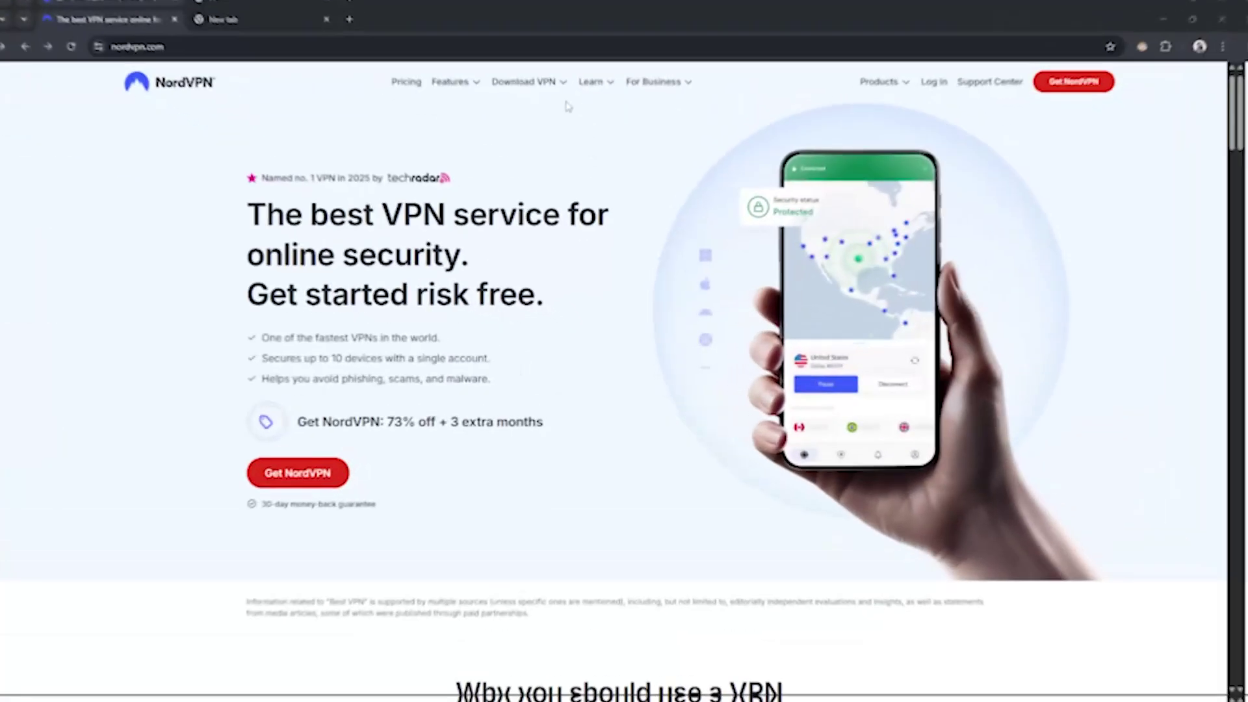
Add the NordVPN extension to Chrome from nordvpn.com's Chrome download page.
mouse_move(563, 106)
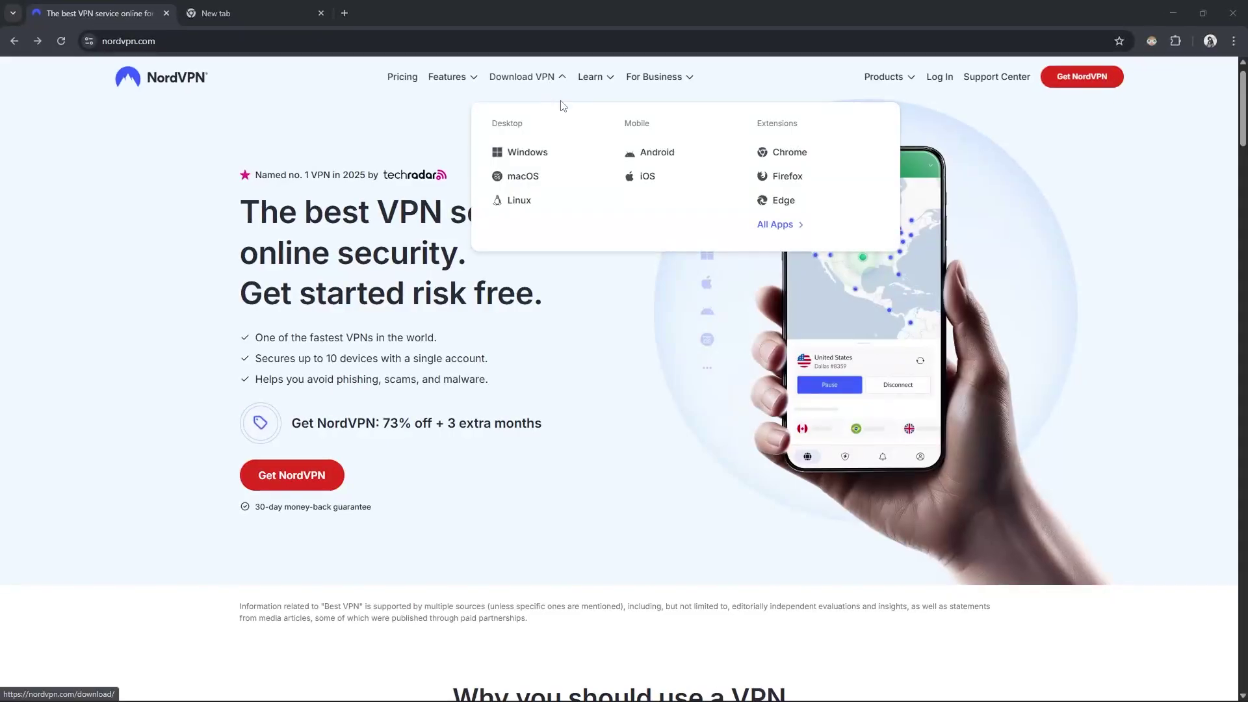
click(766, 156)
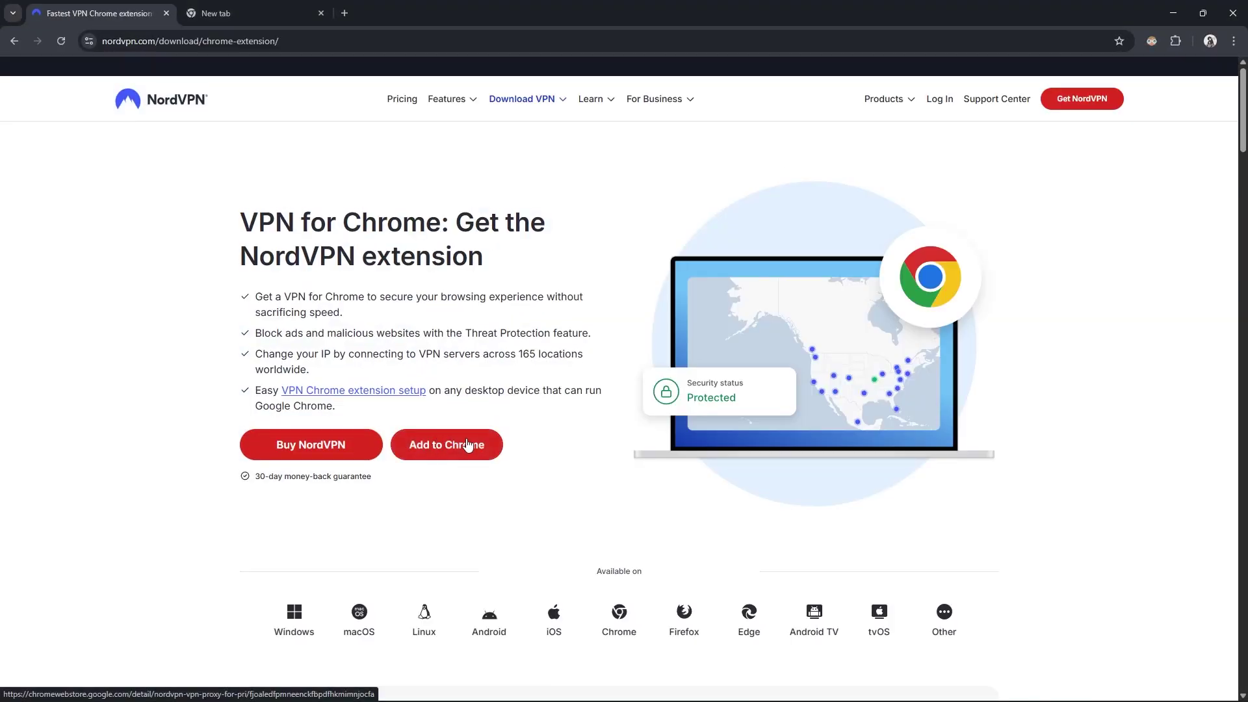
click(466, 439)
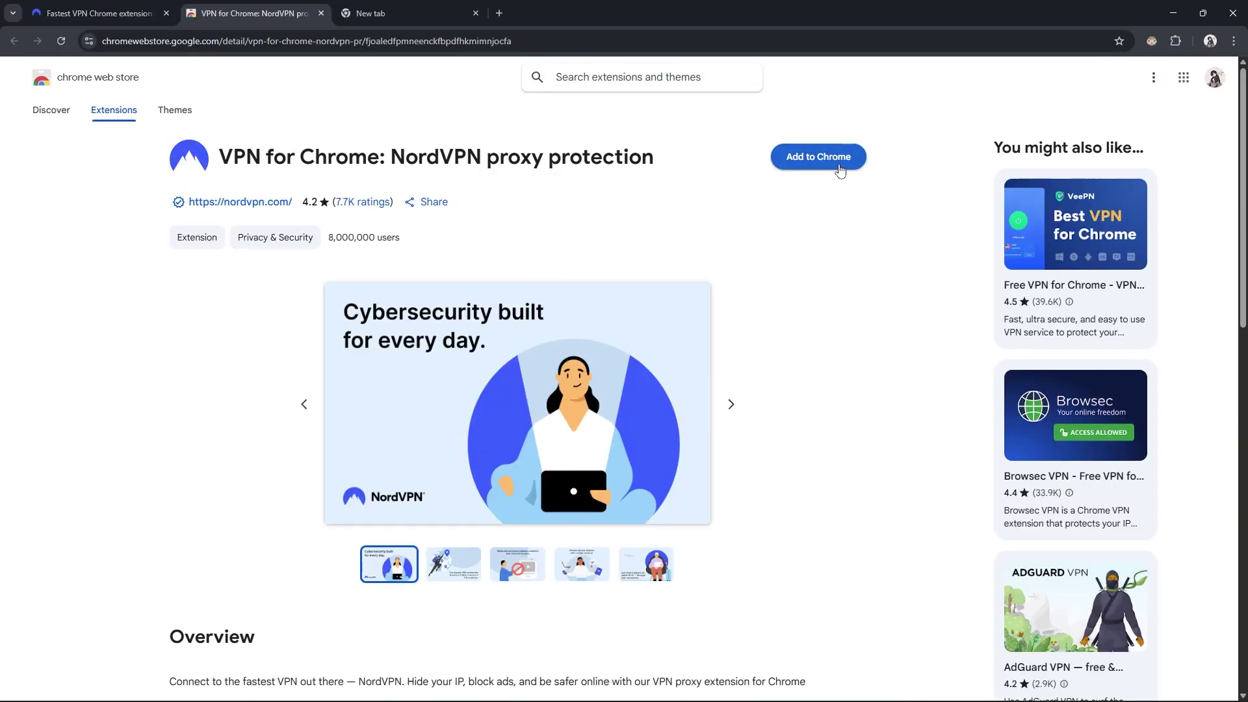
click(838, 166)
click(680, 209)
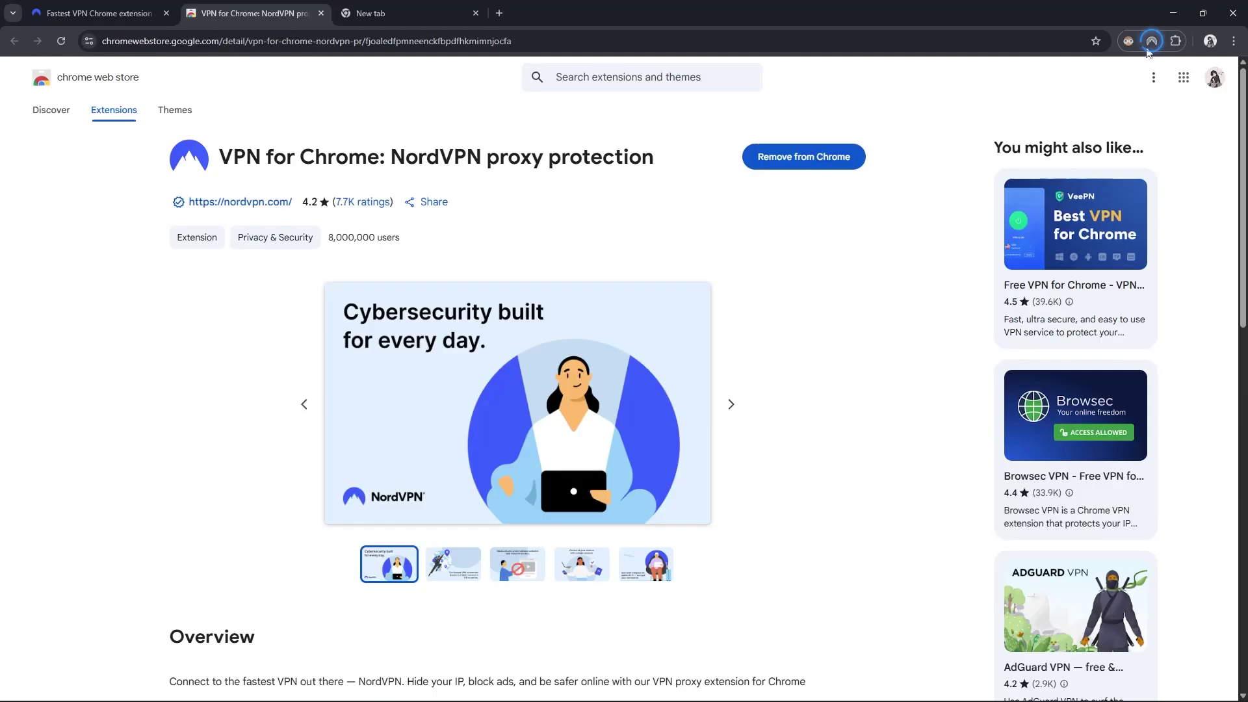
Log in to the NordVPN extension with the account e-mail and password.
click(1152, 41)
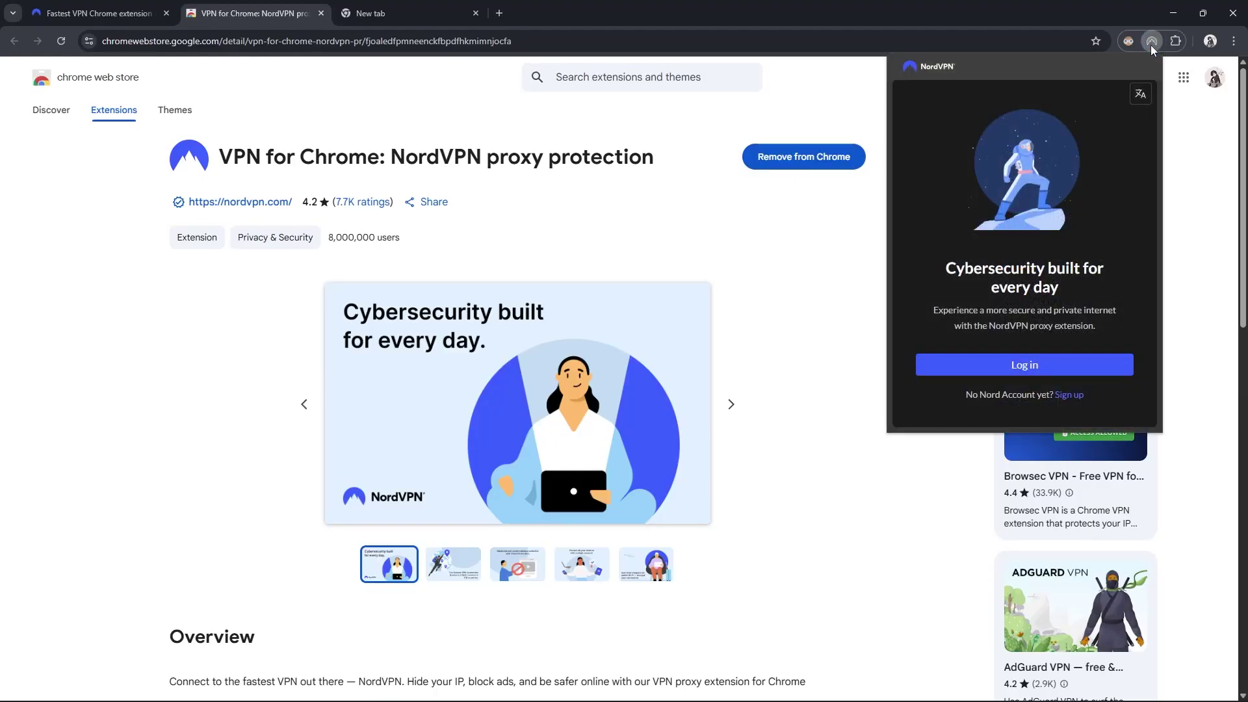
click(1035, 365)
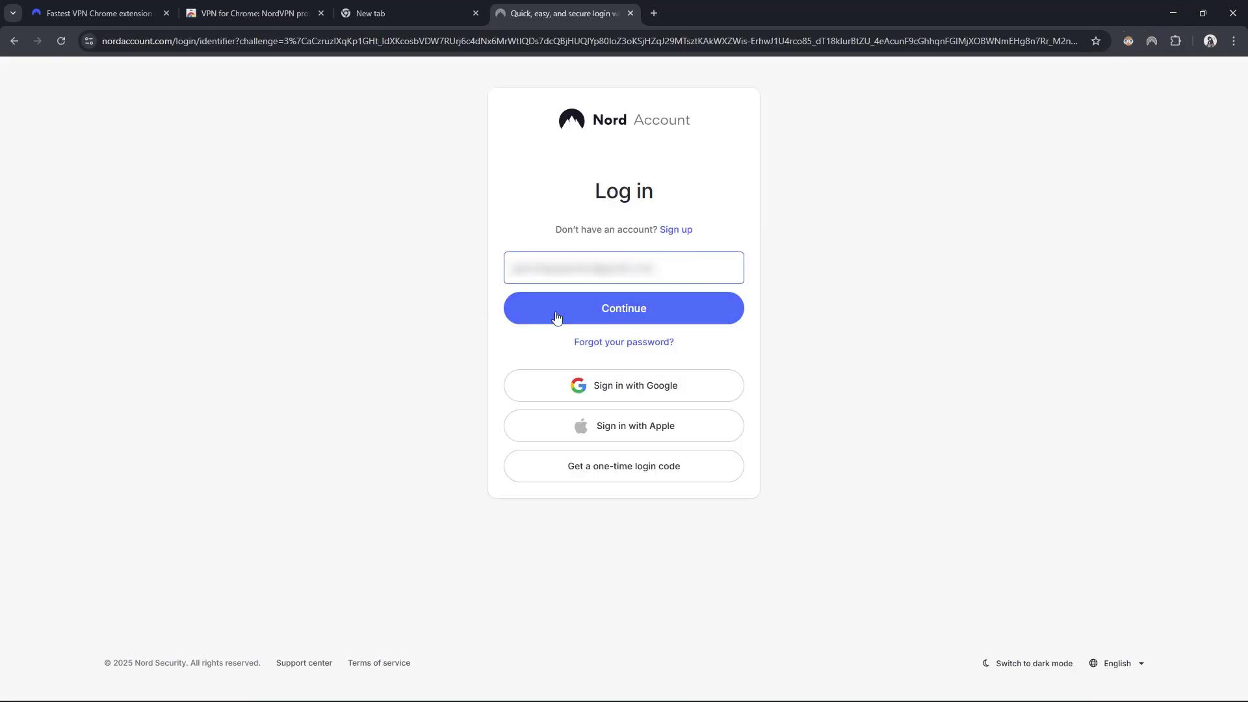
click(556, 317)
key(ctrl+v)
click(729, 341)
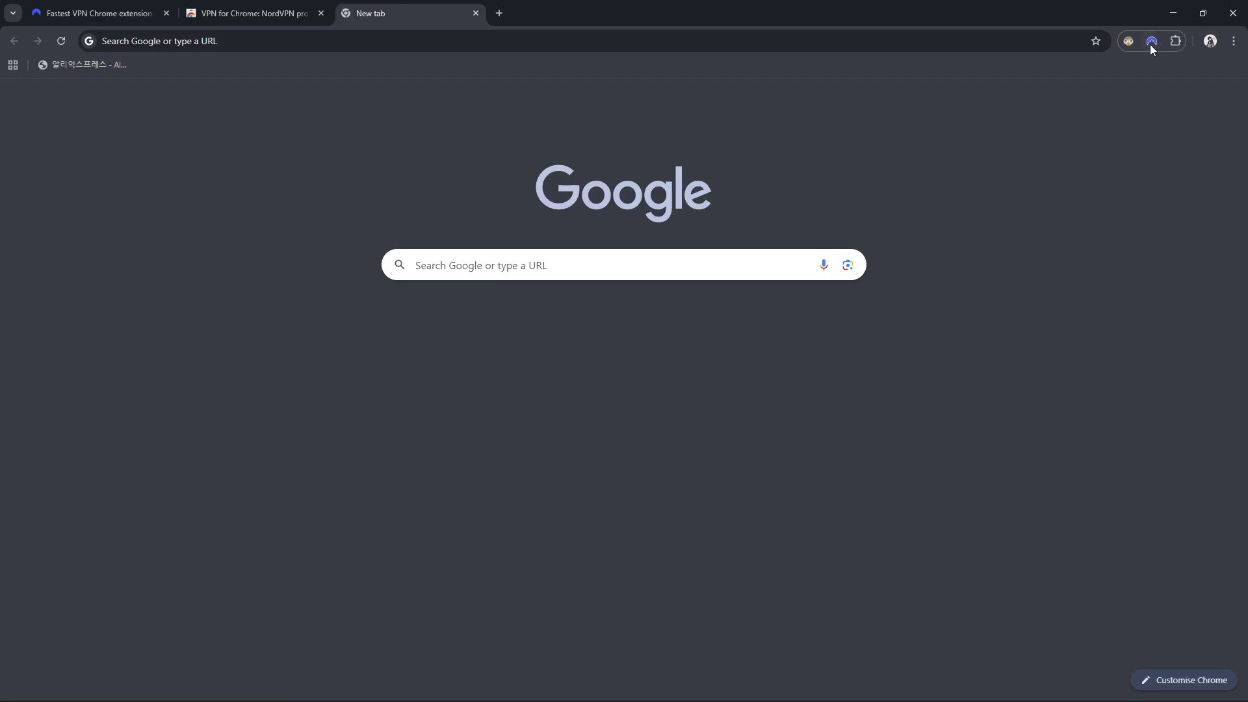
click(1151, 44)
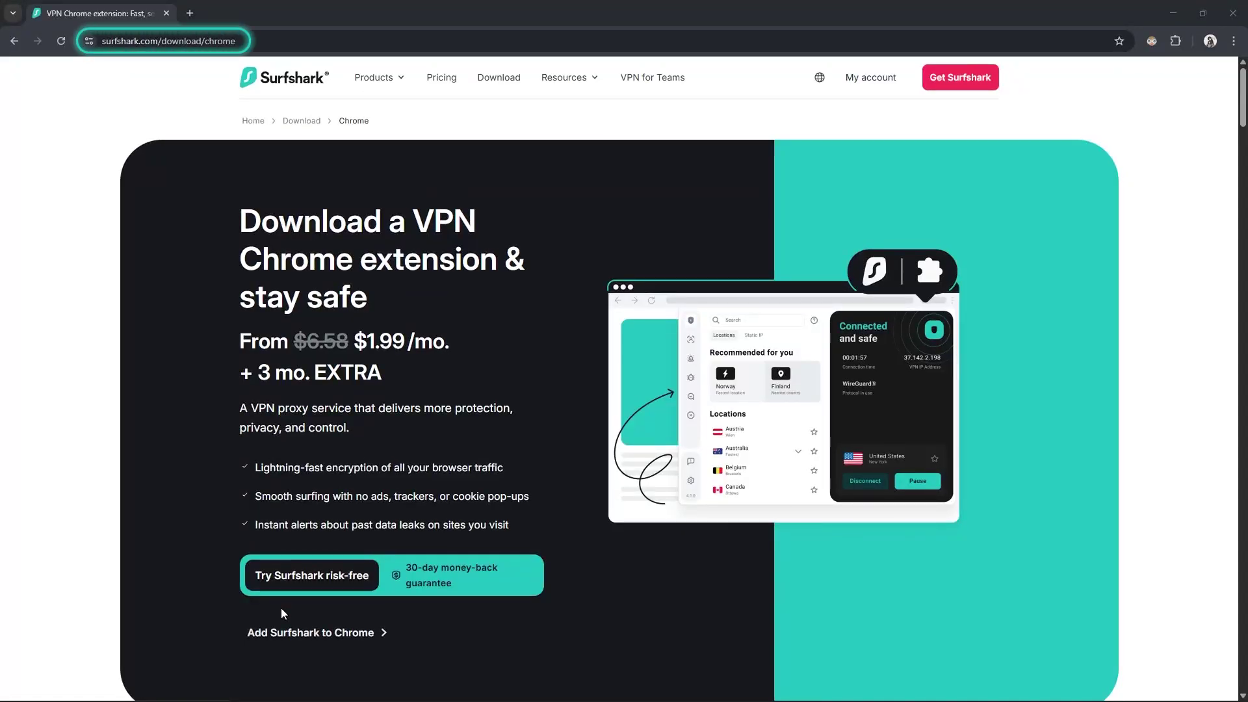
Add the Surfshark extension to Chrome from its Web Store listing.
click(280, 632)
click(845, 160)
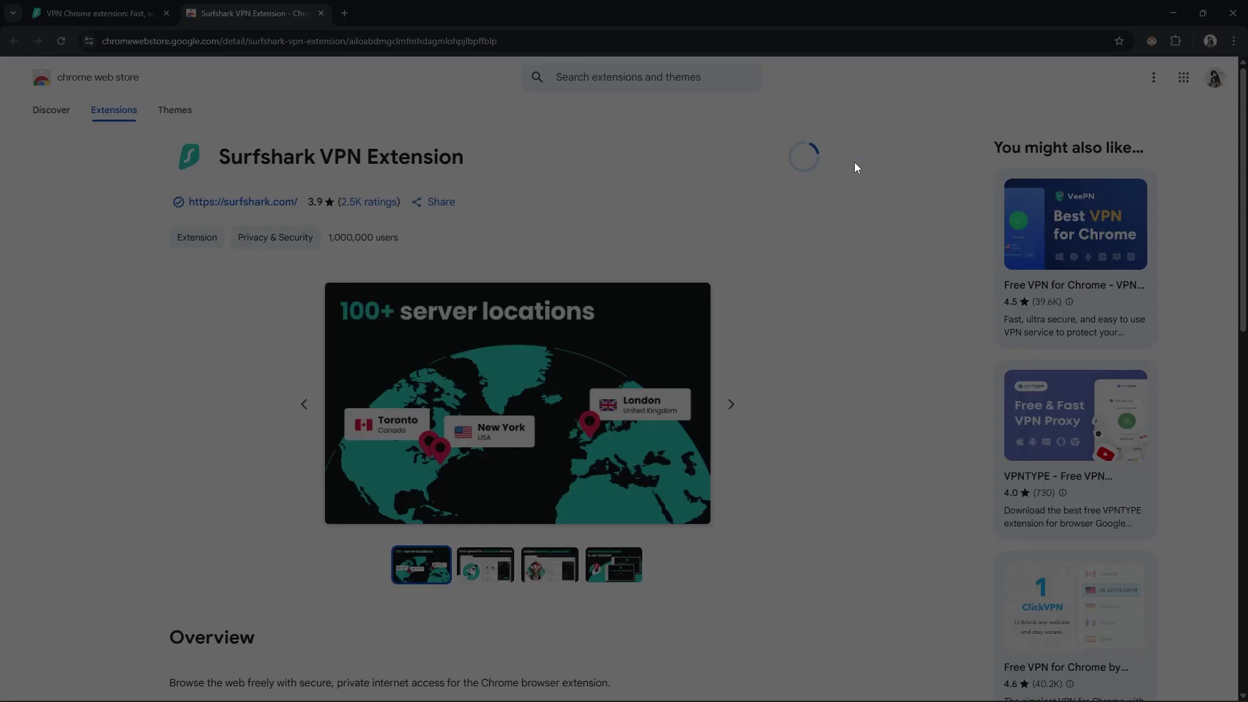
click(687, 189)
Log in to the Surfshark extension with the Surfshark account.
click(1129, 43)
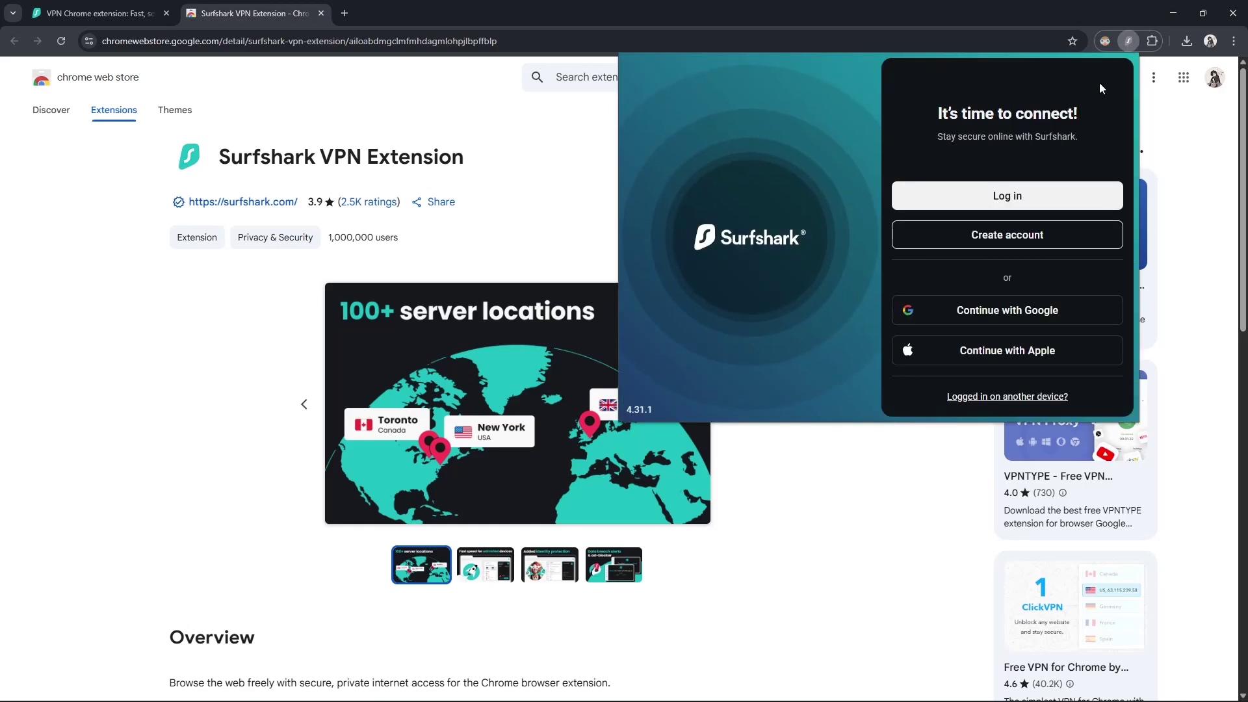
click(1036, 198)
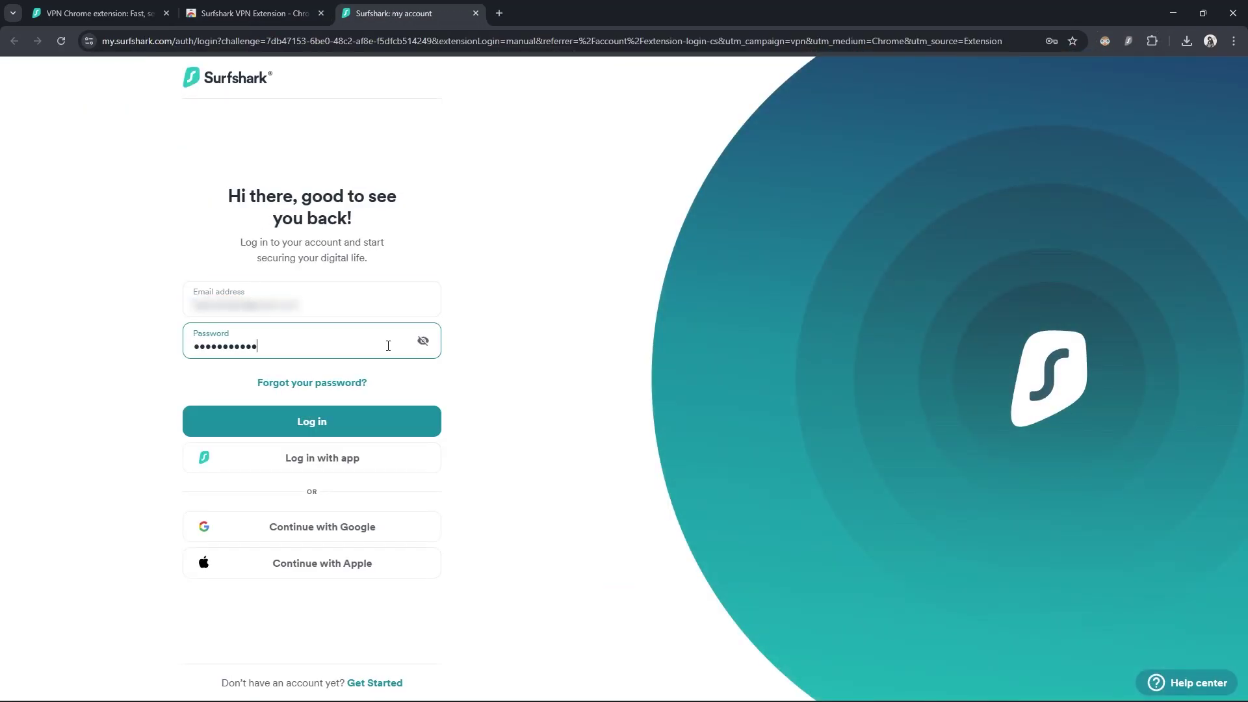
click(422, 427)
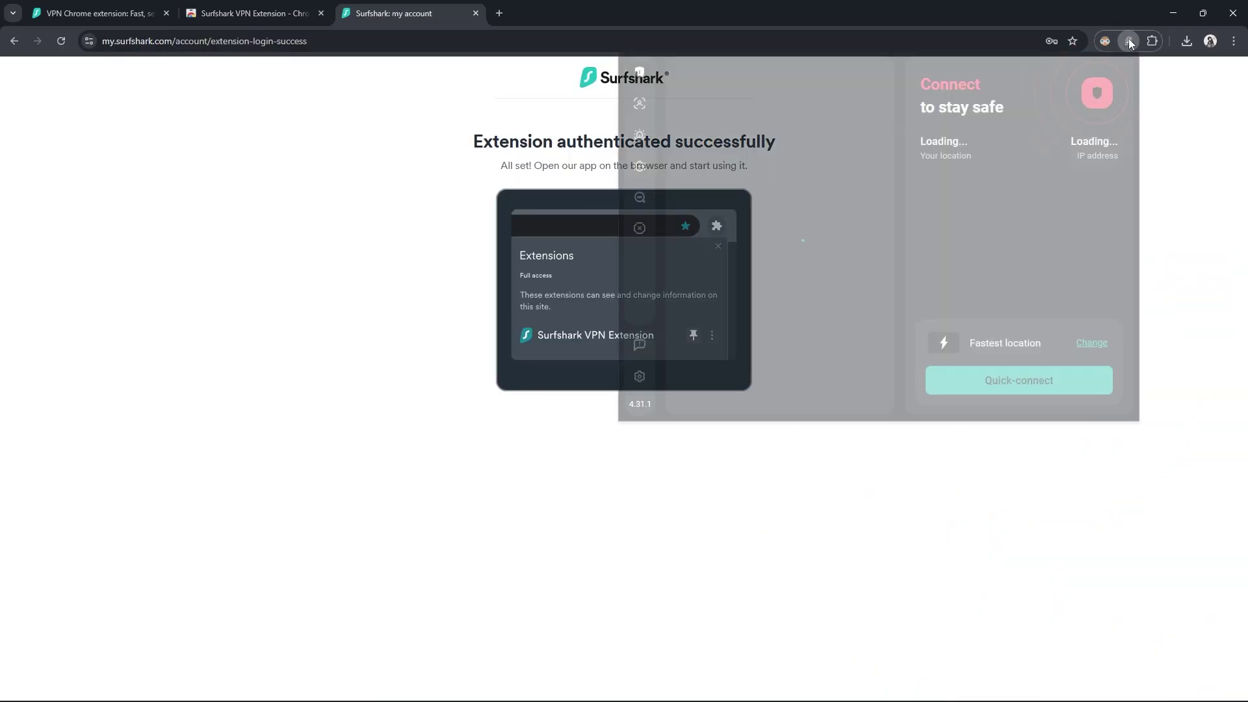
click(641, 231)
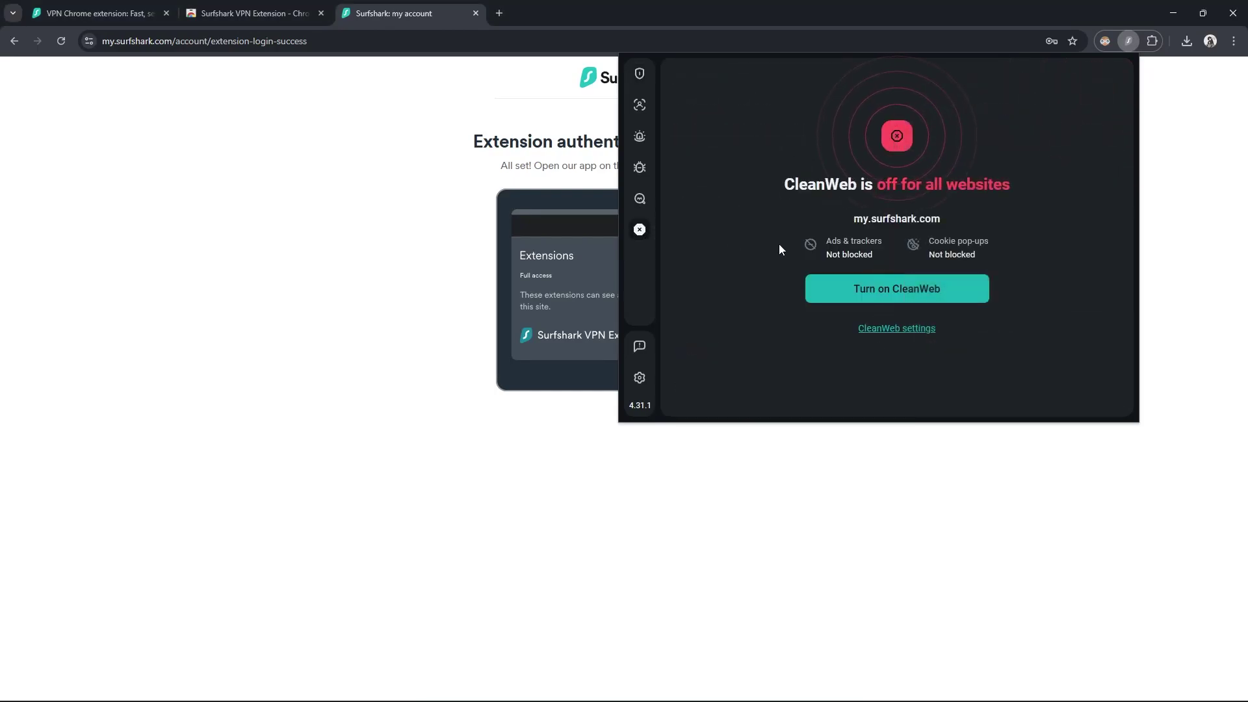
Turn on CleanWeb in the Surfshark extension to block ads, trackers and cookie pop-ups.
click(961, 298)
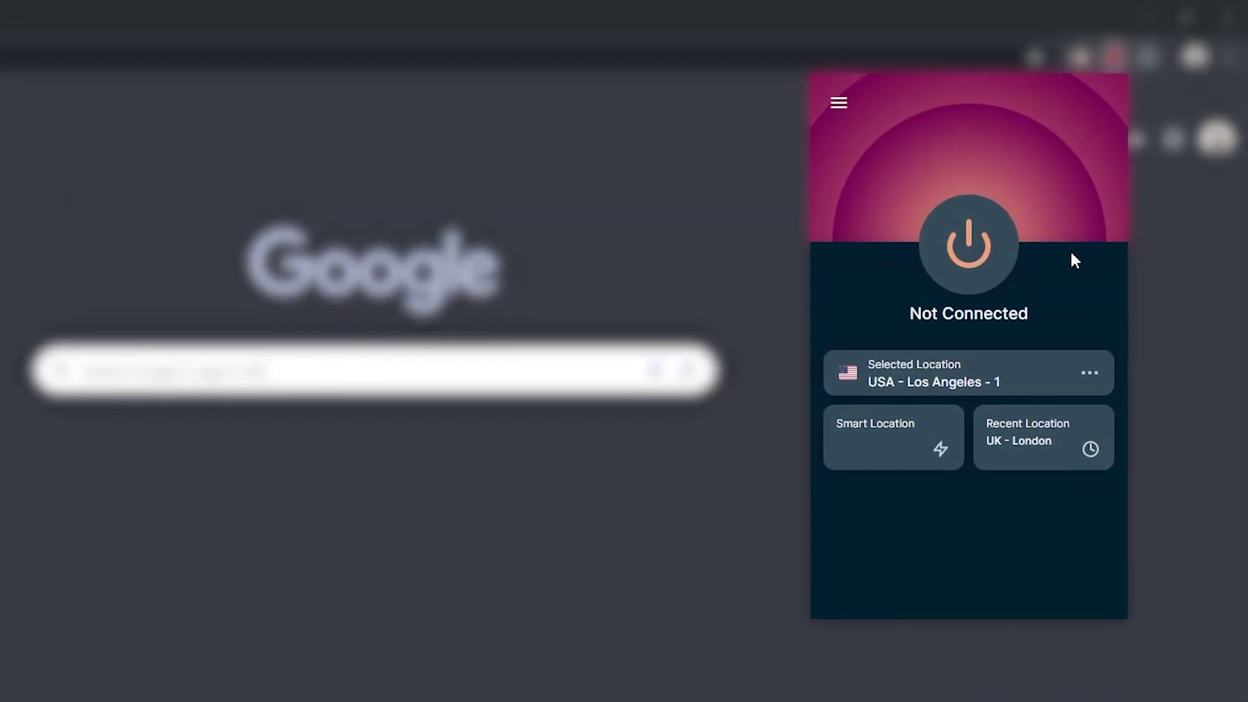
Show the ExpressVPN extension's All Locations list and expand the Asia Pacific countries.
click(1090, 370)
click(1088, 212)
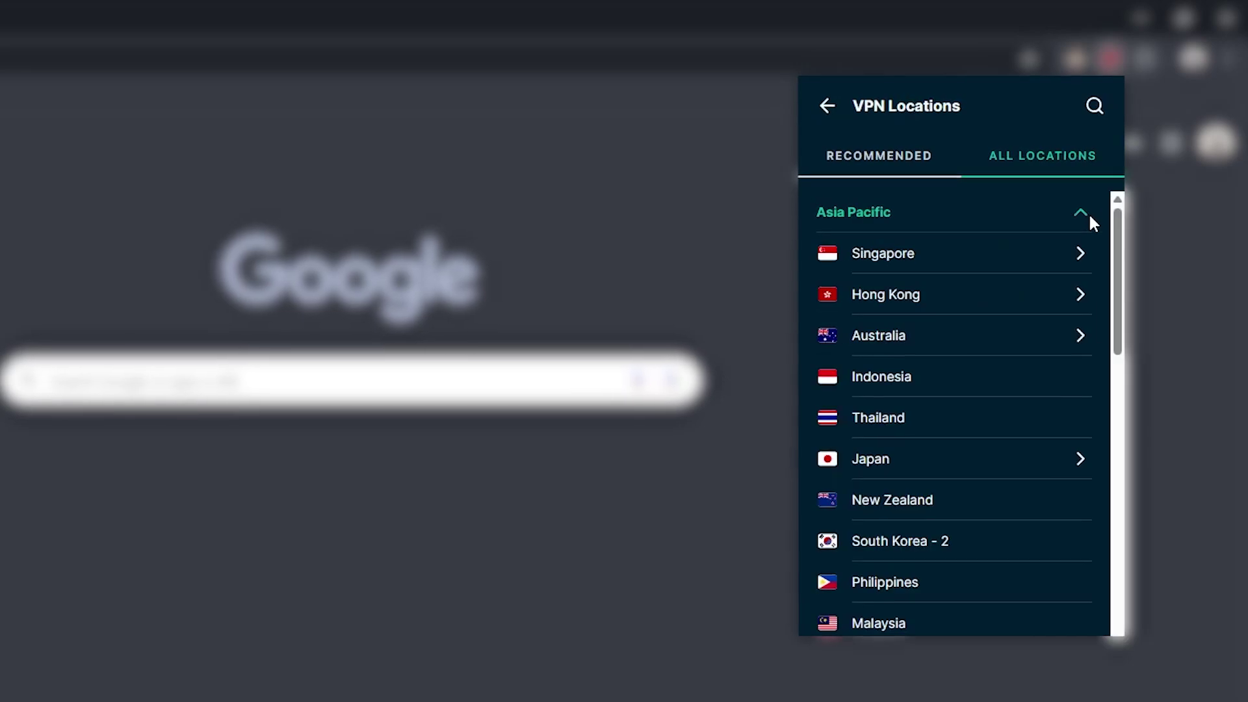
scroll(925, 359, down, 5)
scroll(923, 366, down, 10)
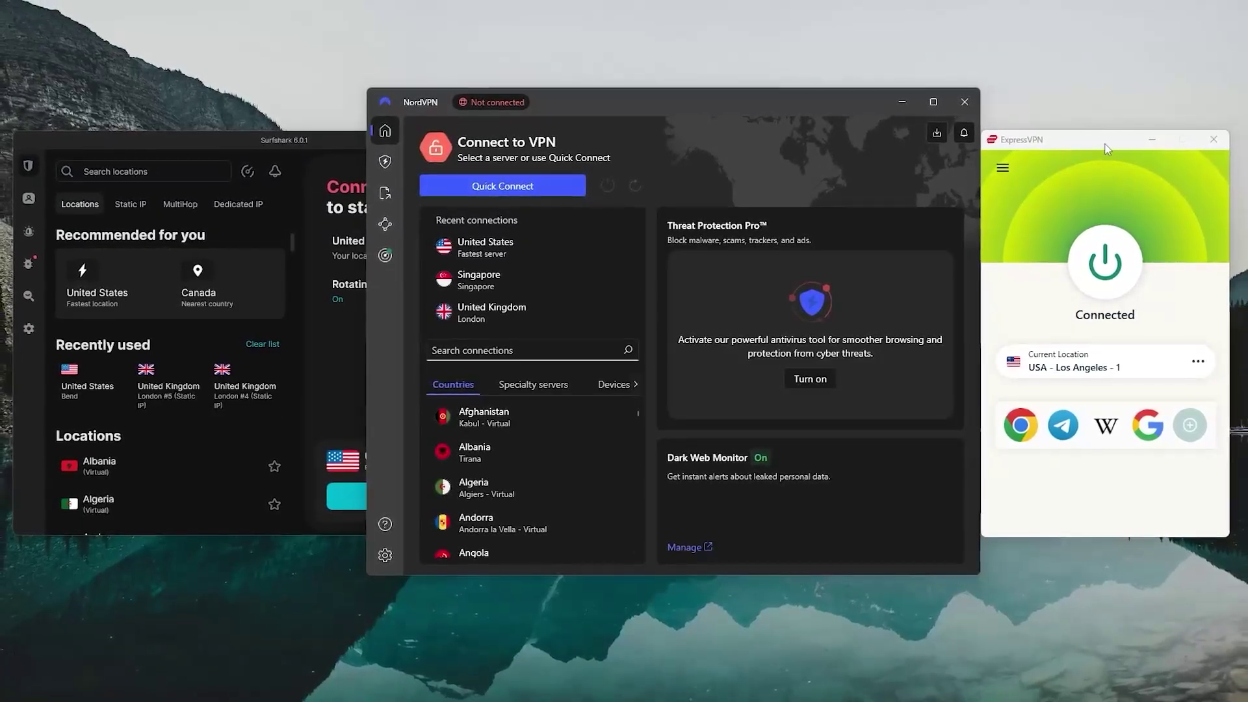
View NordVPN's Threat Protection and file transfer sections, finishing with NordVPN in front of Surfshark.
click(681, 112)
click(213, 152)
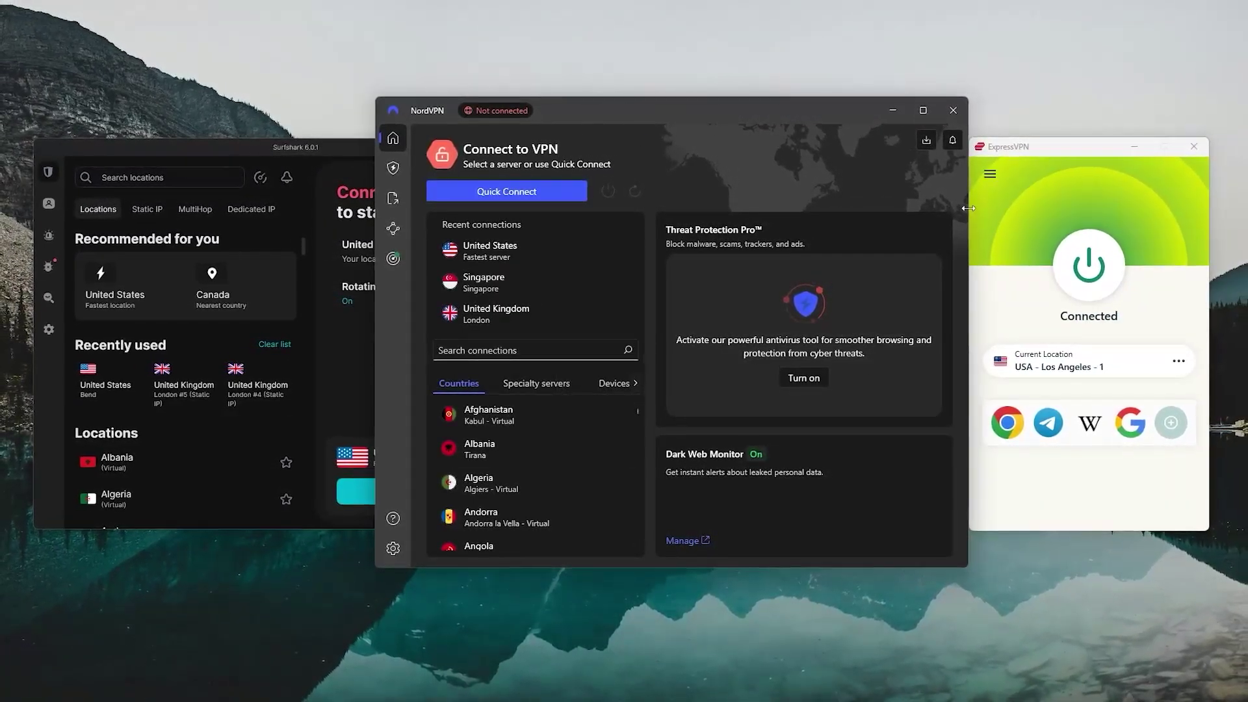
click(394, 169)
click(393, 198)
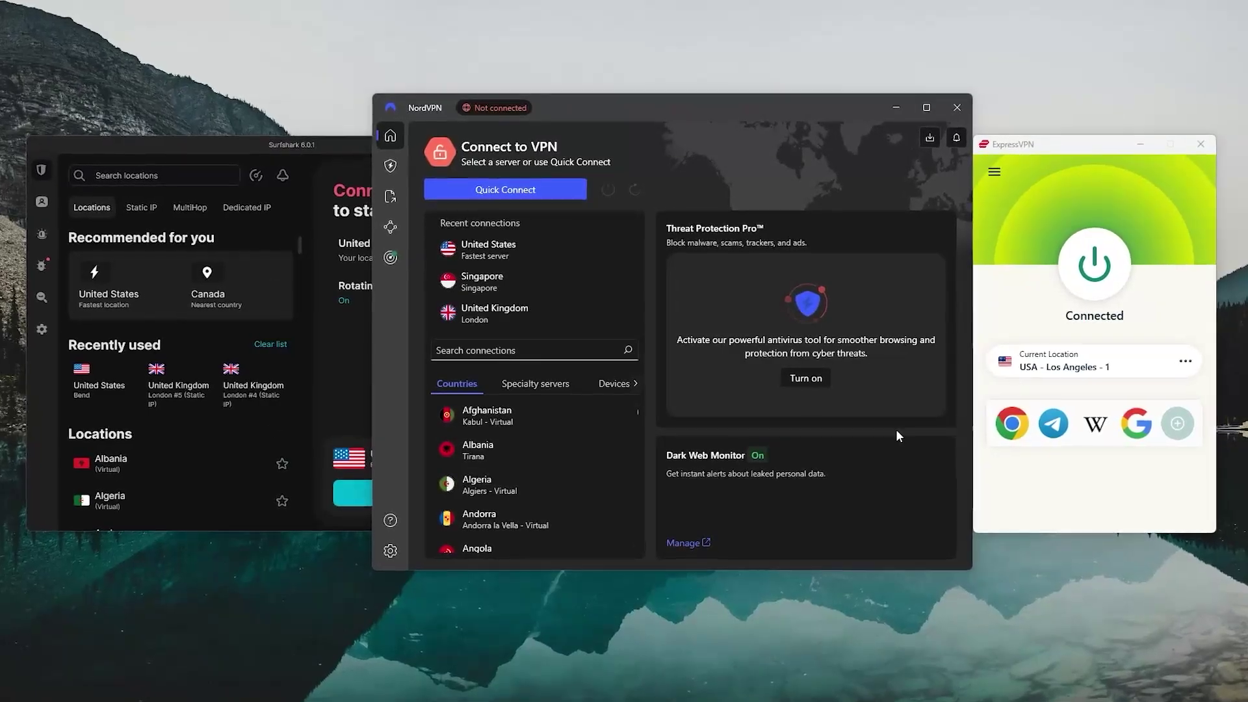
click(274, 145)
click(716, 100)
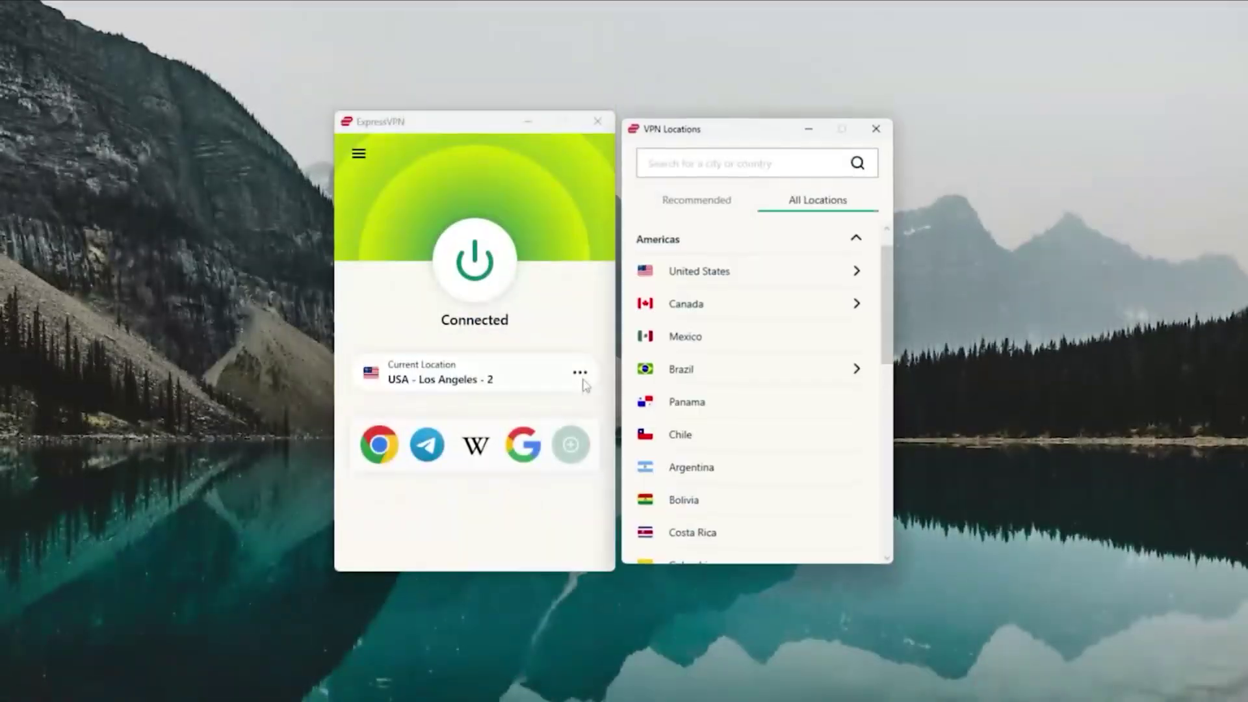
Connect ExpressVPN to USA - Seattle, then switch the connection to USA - Phoenix.
click(862, 273)
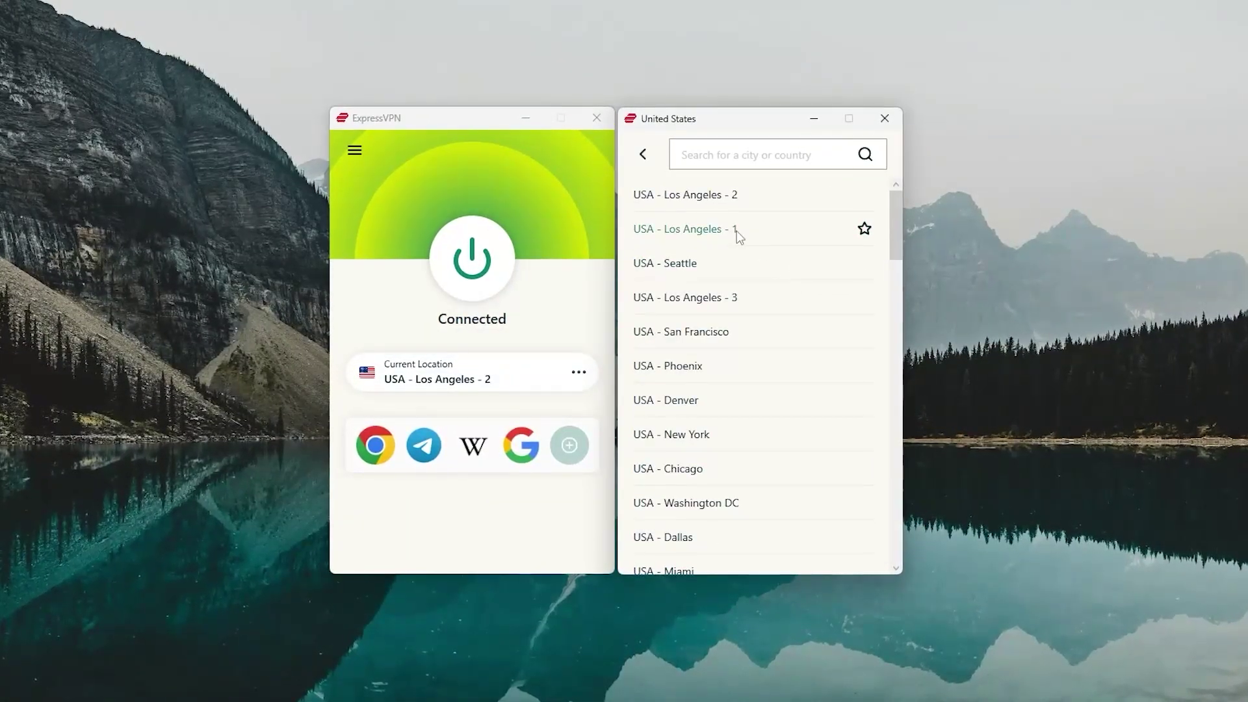
click(700, 263)
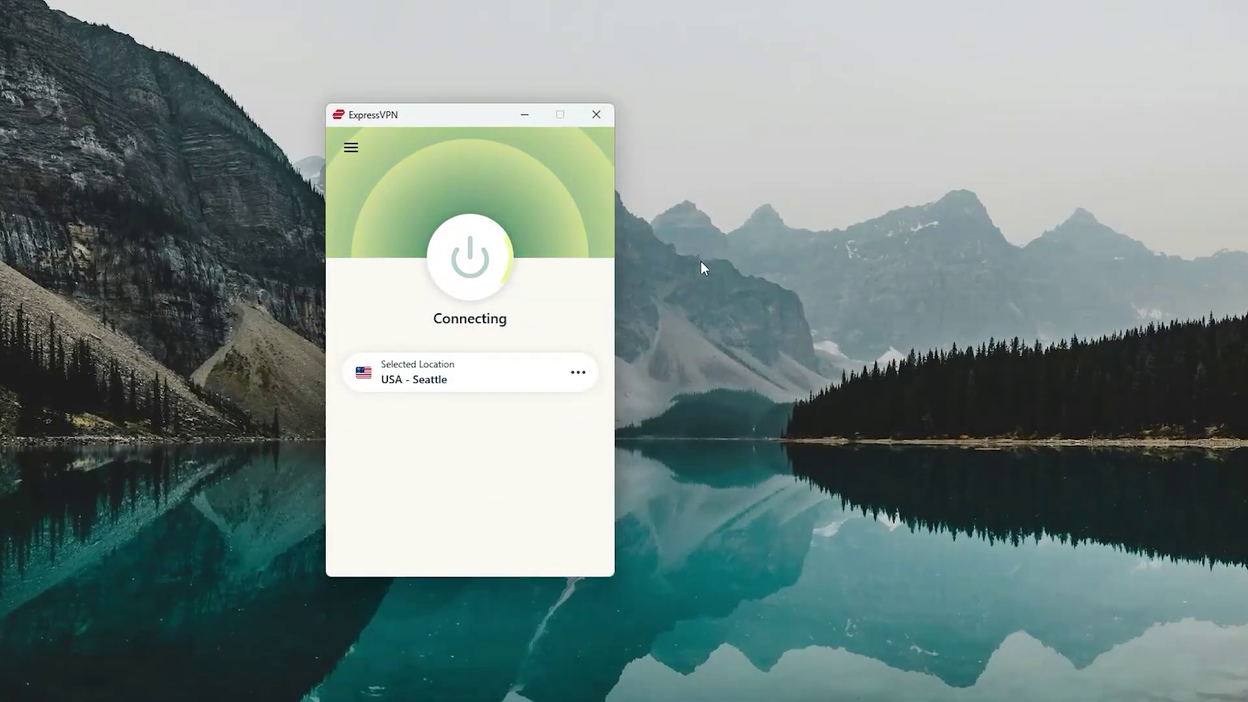
click(588, 369)
click(700, 365)
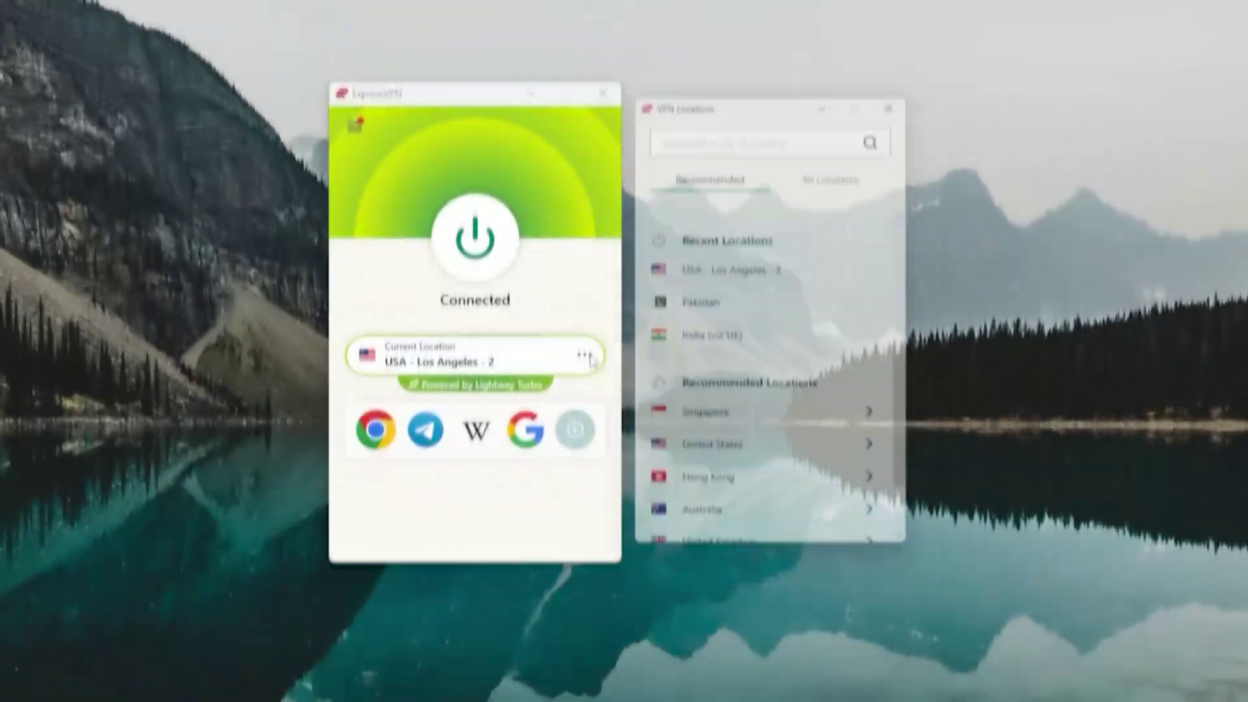
Browse ExpressVPN's All Locations tab with locations grouped by region.
scroll(725, 328, down, 3)
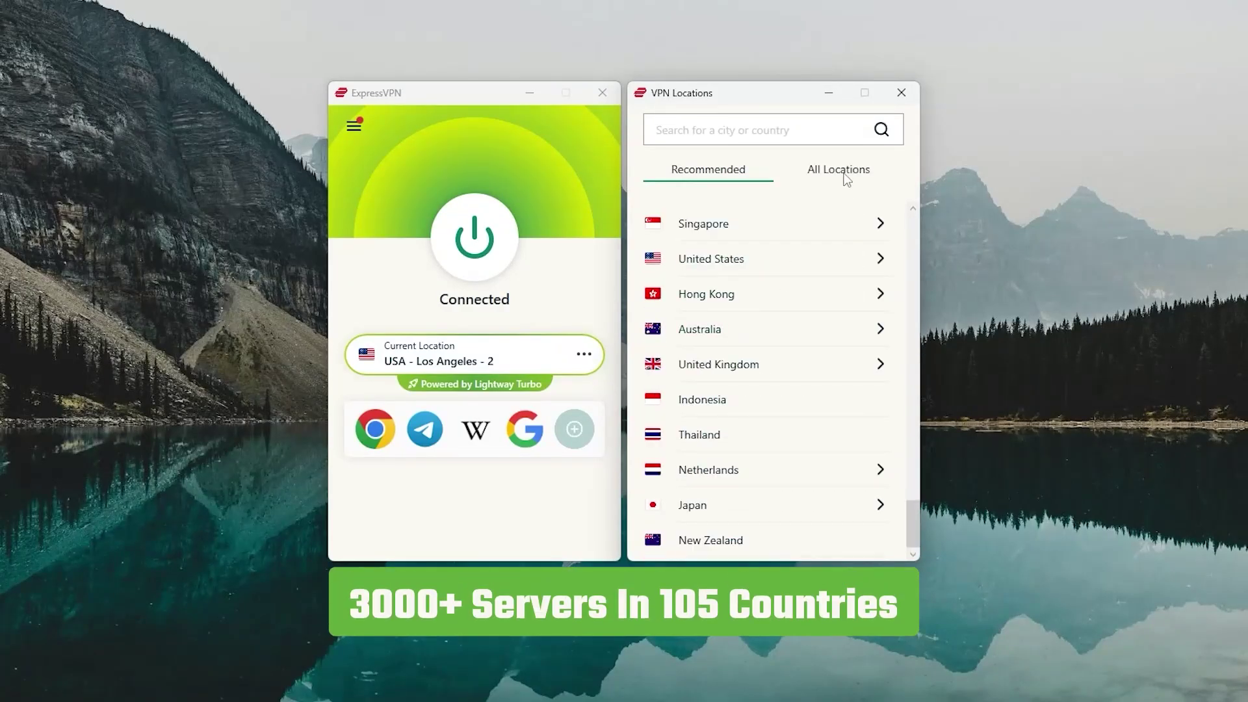
click(847, 177)
scroll(754, 288, down, 2)
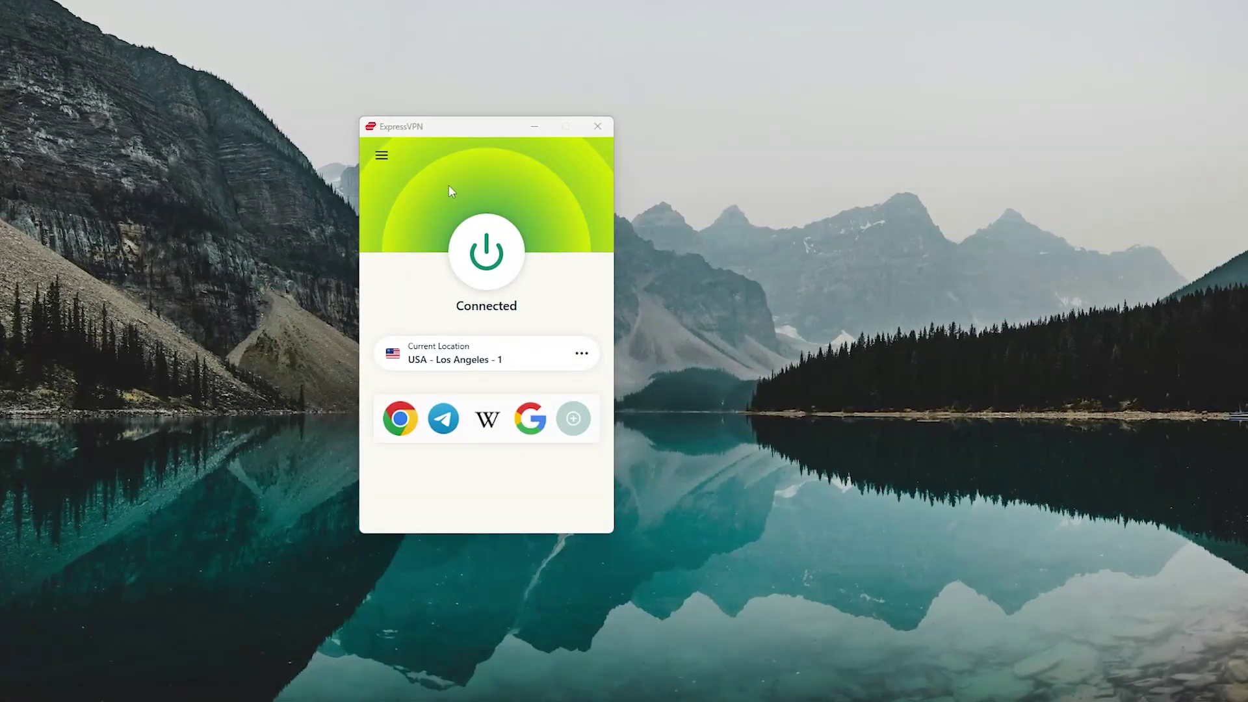
Open ExpressVPN's Options window from the menu and show the Advanced Protection settings.
click(380, 152)
click(404, 198)
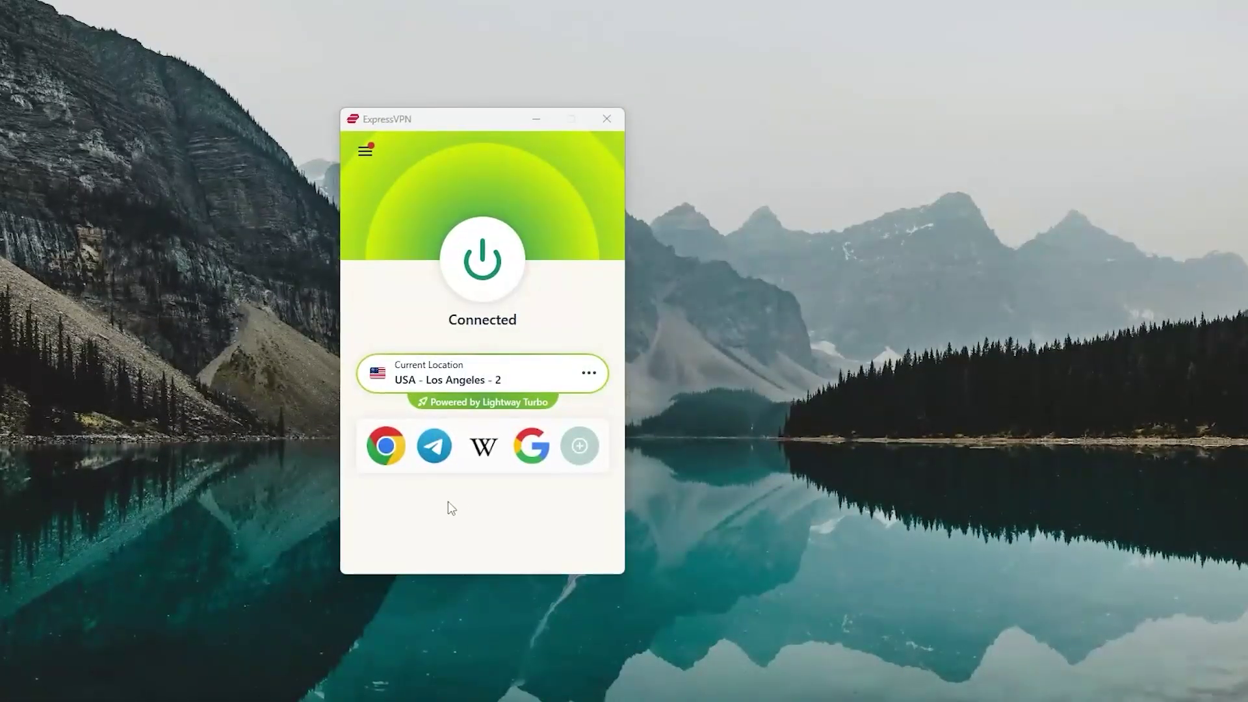
click(358, 152)
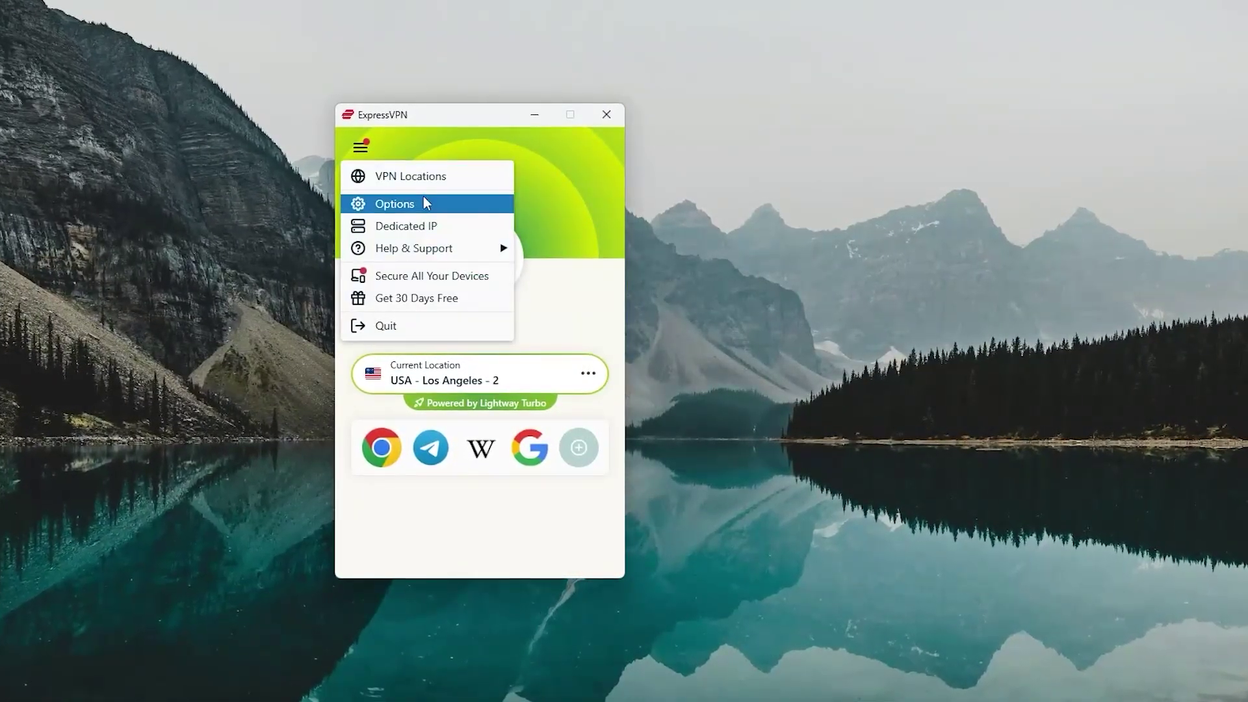
click(392, 201)
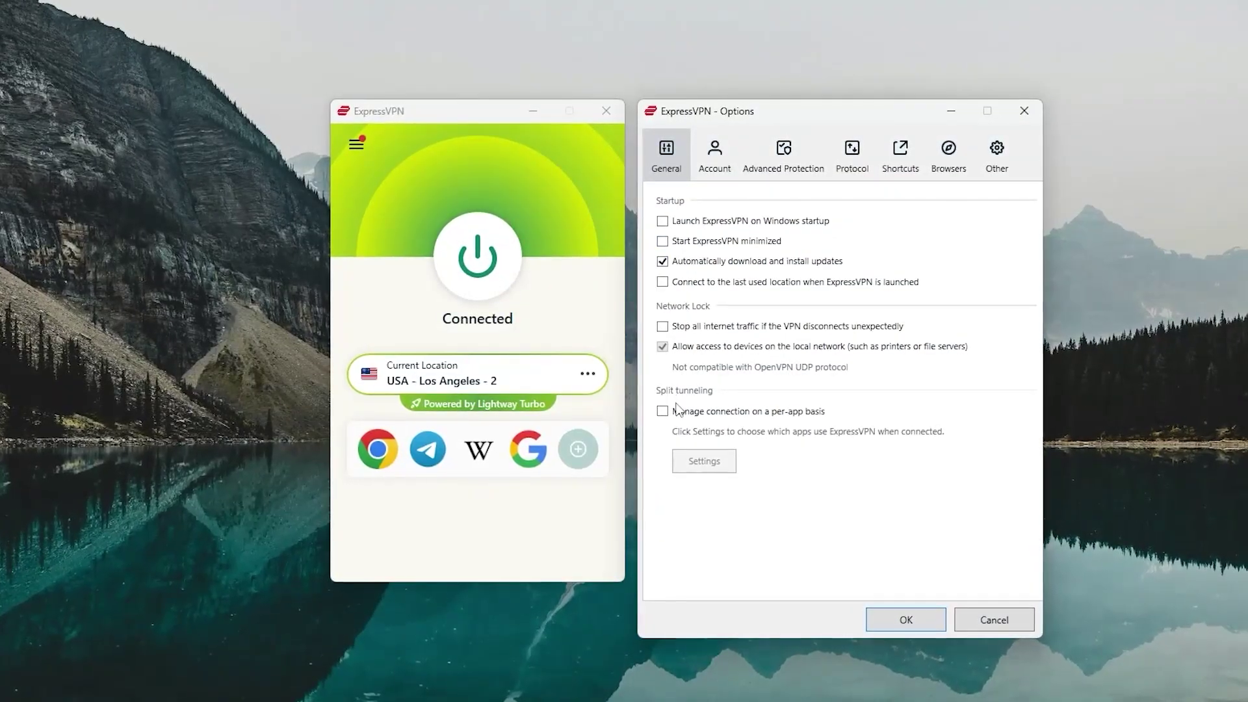
click(798, 168)
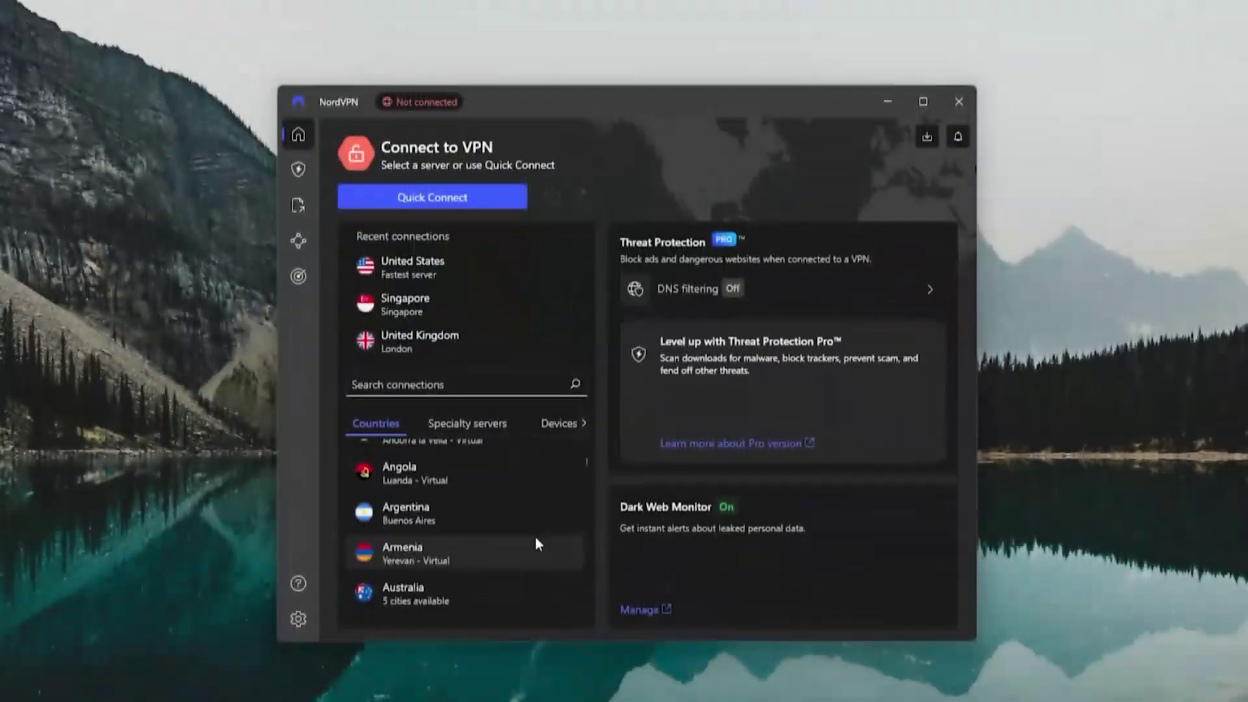
scroll(536, 544, down, 10)
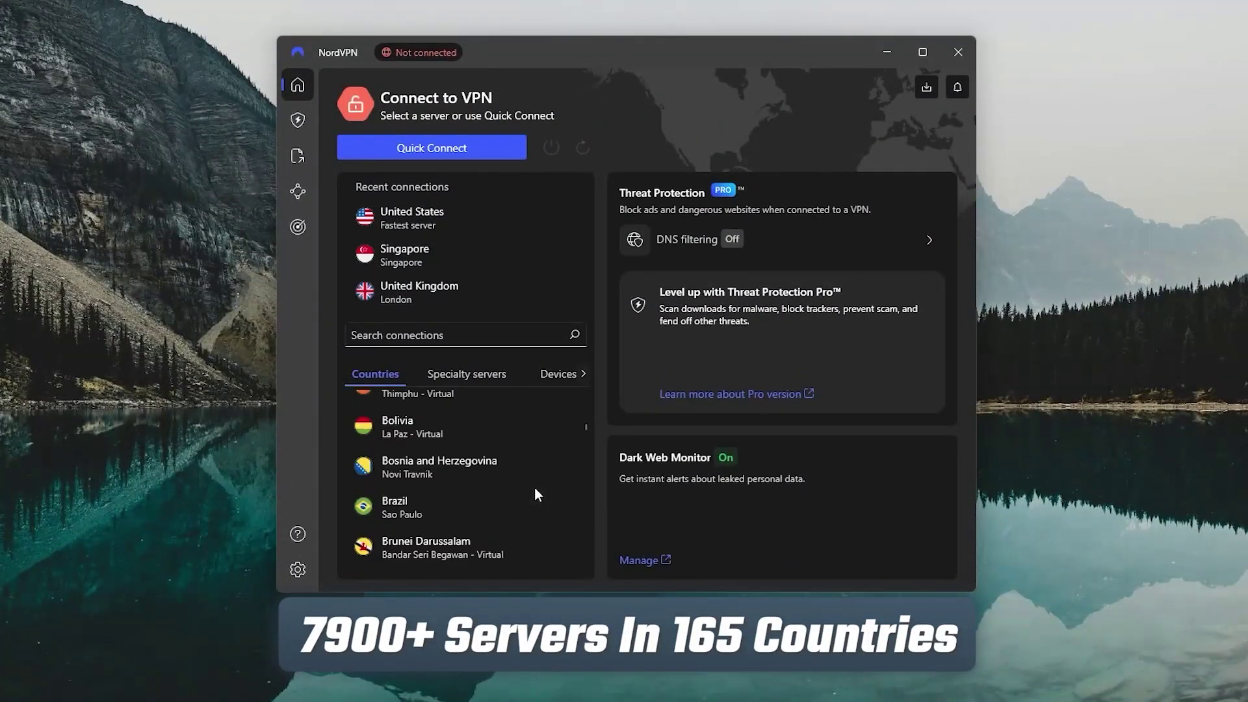
scroll(535, 488, down, 12)
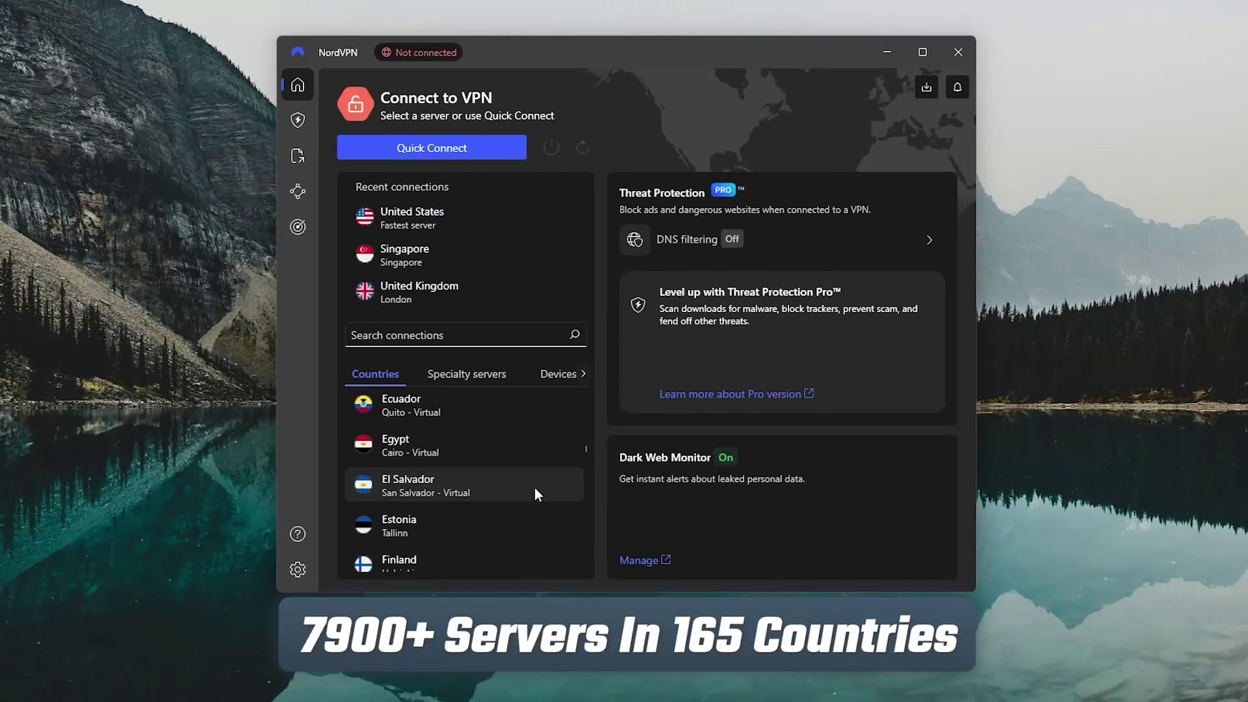
scroll(535, 489, down, 4)
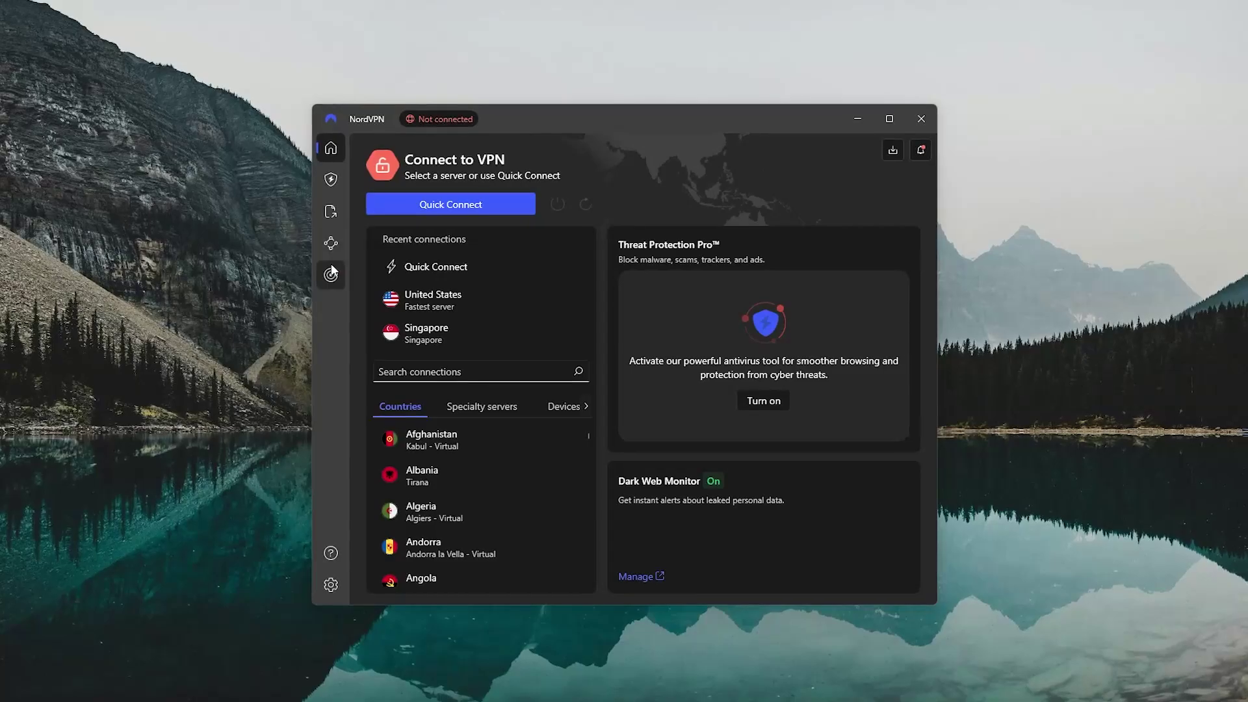
click(334, 186)
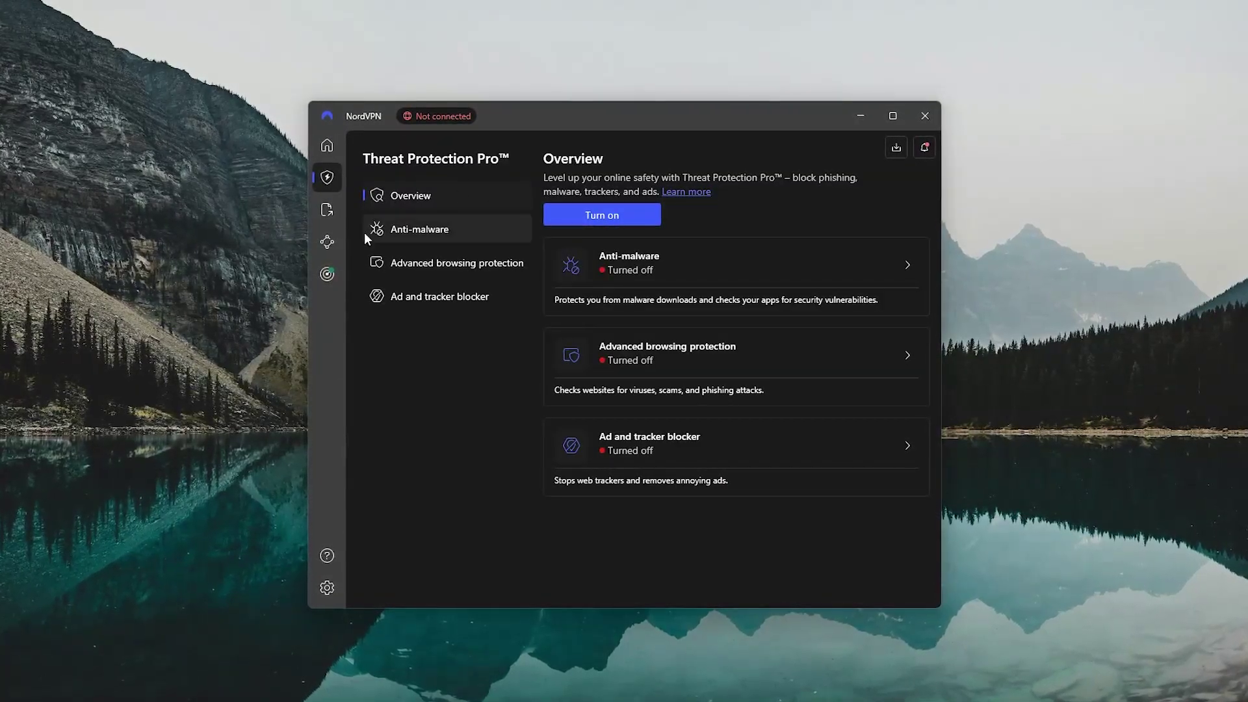
click(325, 143)
click(473, 408)
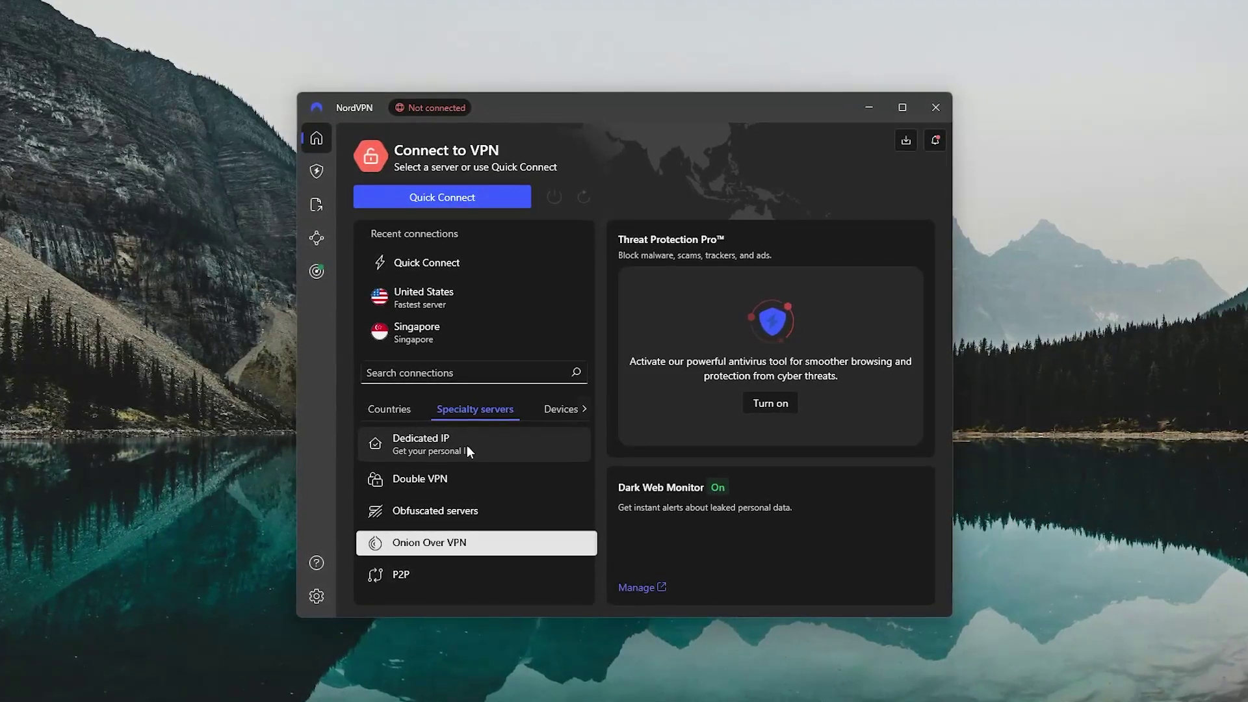
click(398, 410)
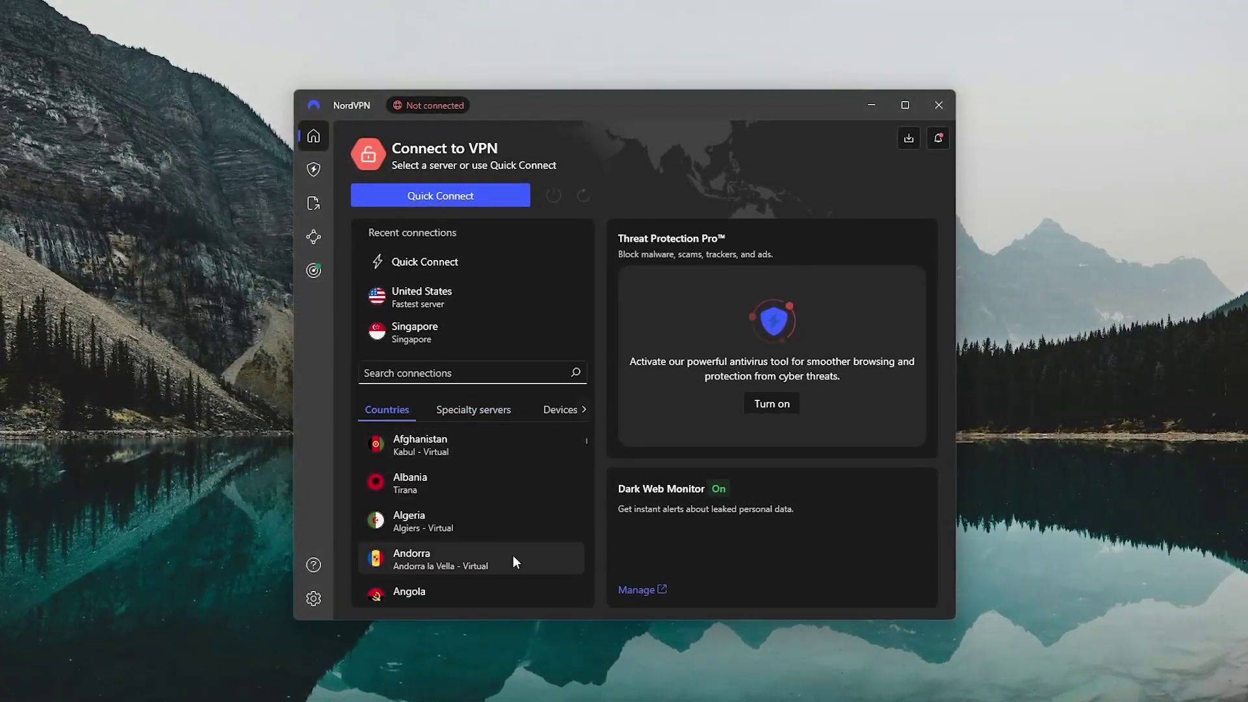
scroll(511, 552, down, 3)
scroll(469, 529, down, 8)
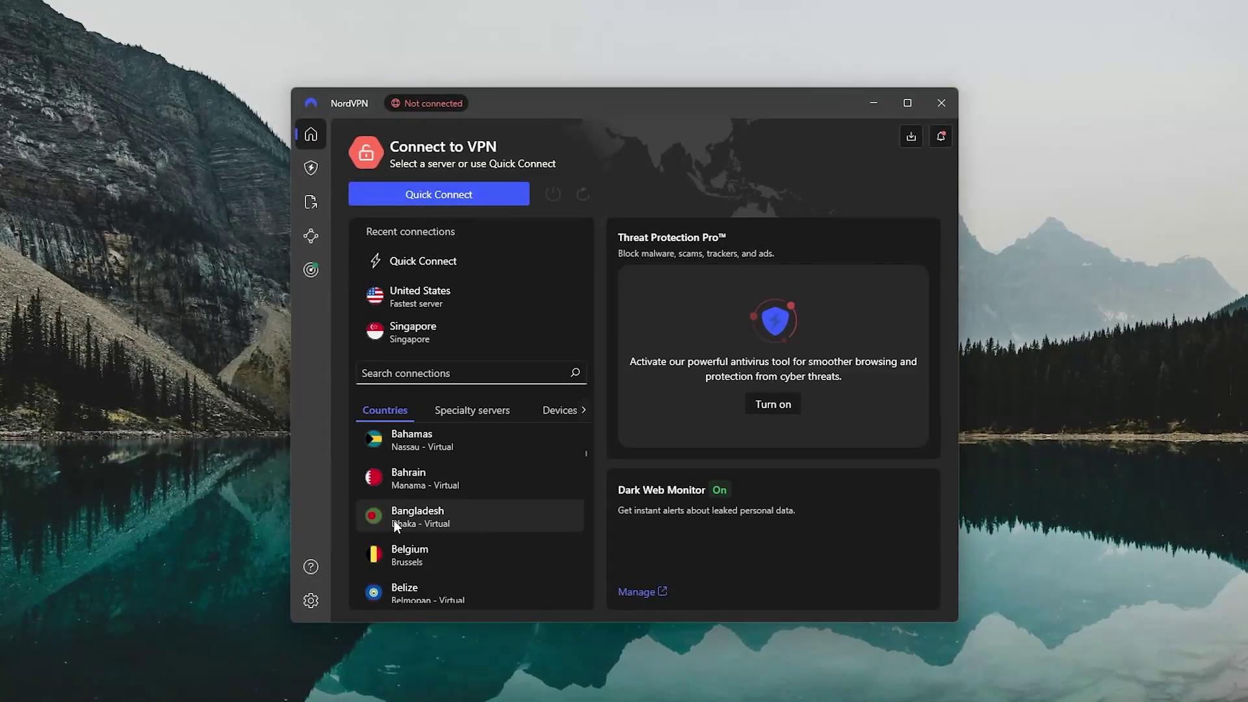
click(312, 170)
click(310, 201)
click(310, 235)
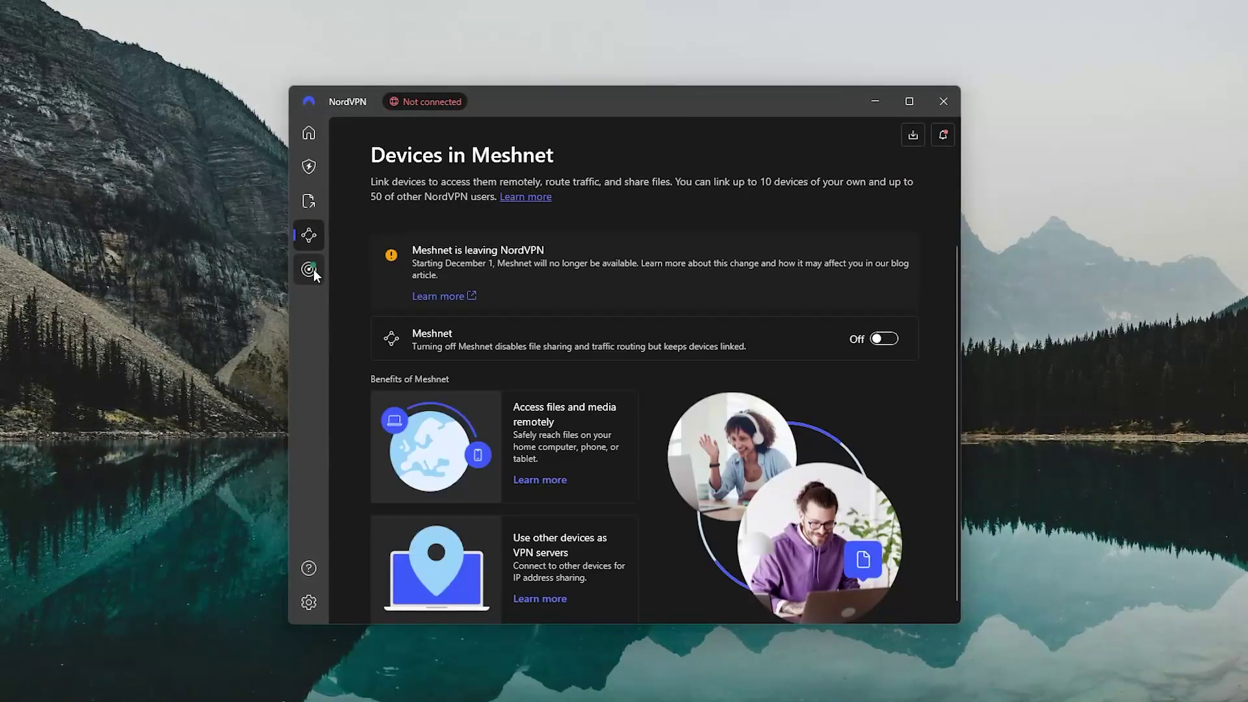
click(309, 269)
click(316, 141)
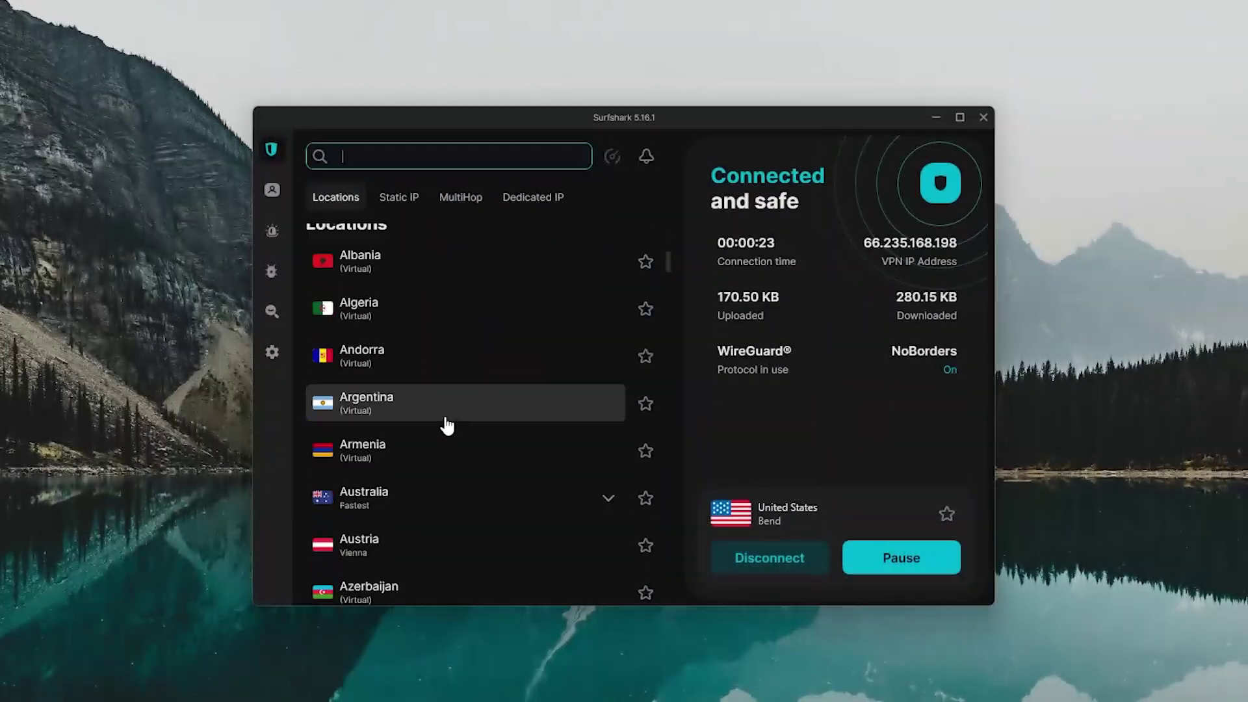
Scroll down through Surfshark's Locations list while connected to United States – Bend.
scroll(437, 432, down, 6)
scroll(430, 401, down, 10)
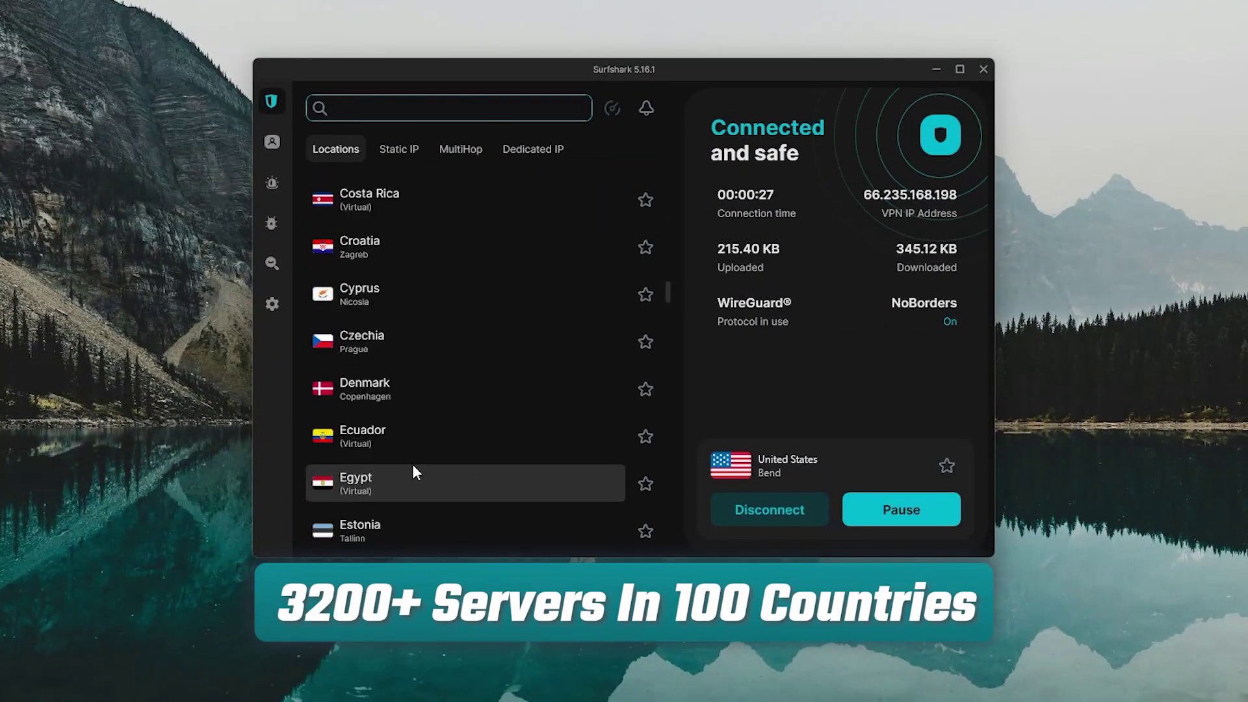
scroll(415, 469, down, 3)
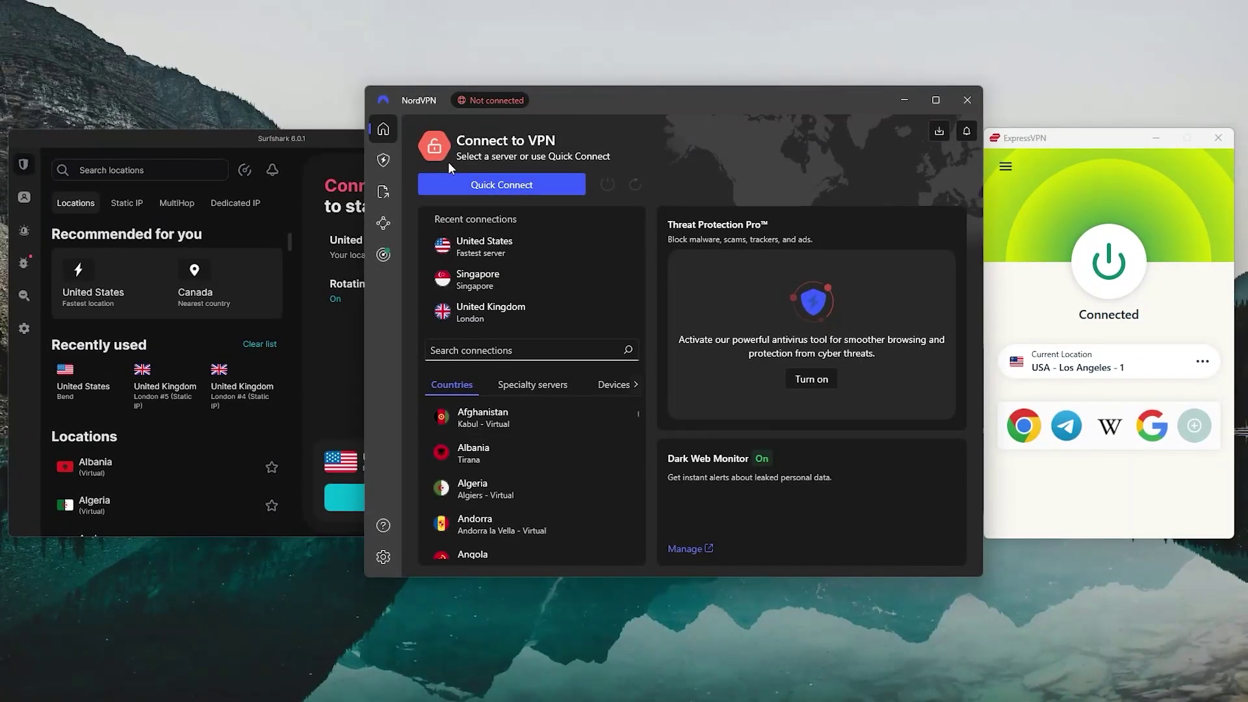
Visit NordVPN's Threat Protection Pro, file transfer, Meshnet and Dark Web Monitor pages, then return Home.
click(383, 160)
click(383, 193)
click(384, 224)
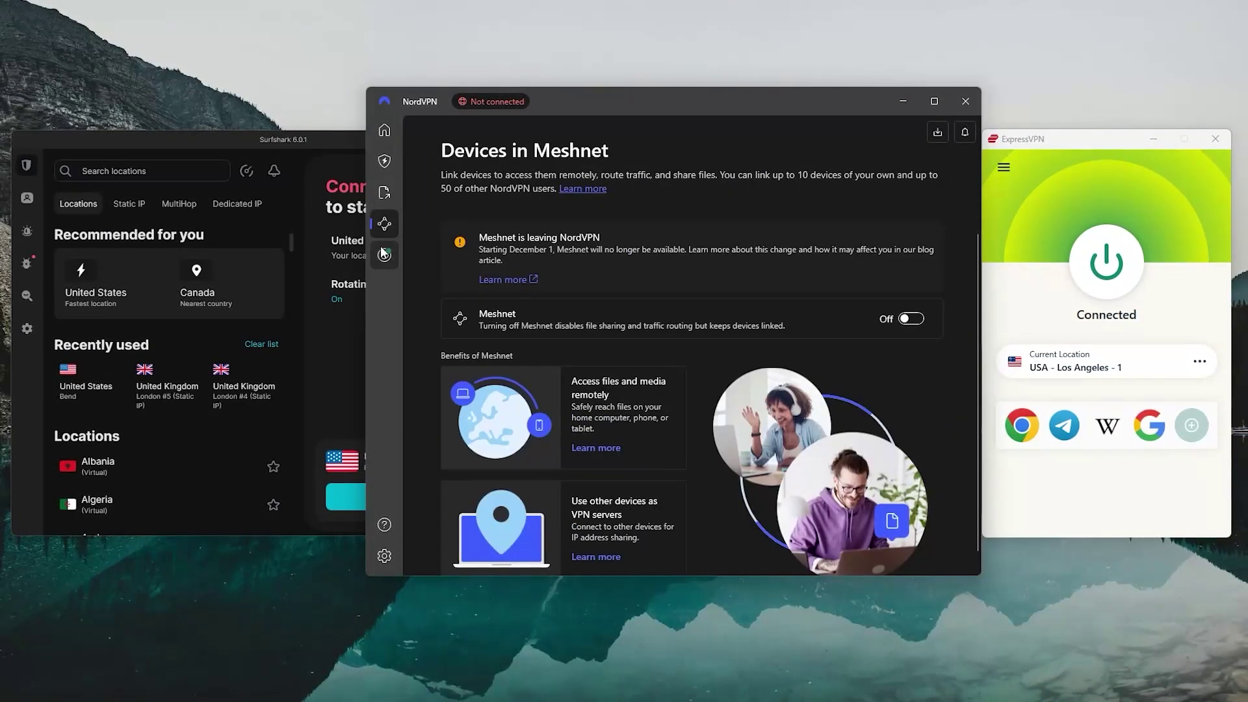
click(385, 254)
click(385, 132)
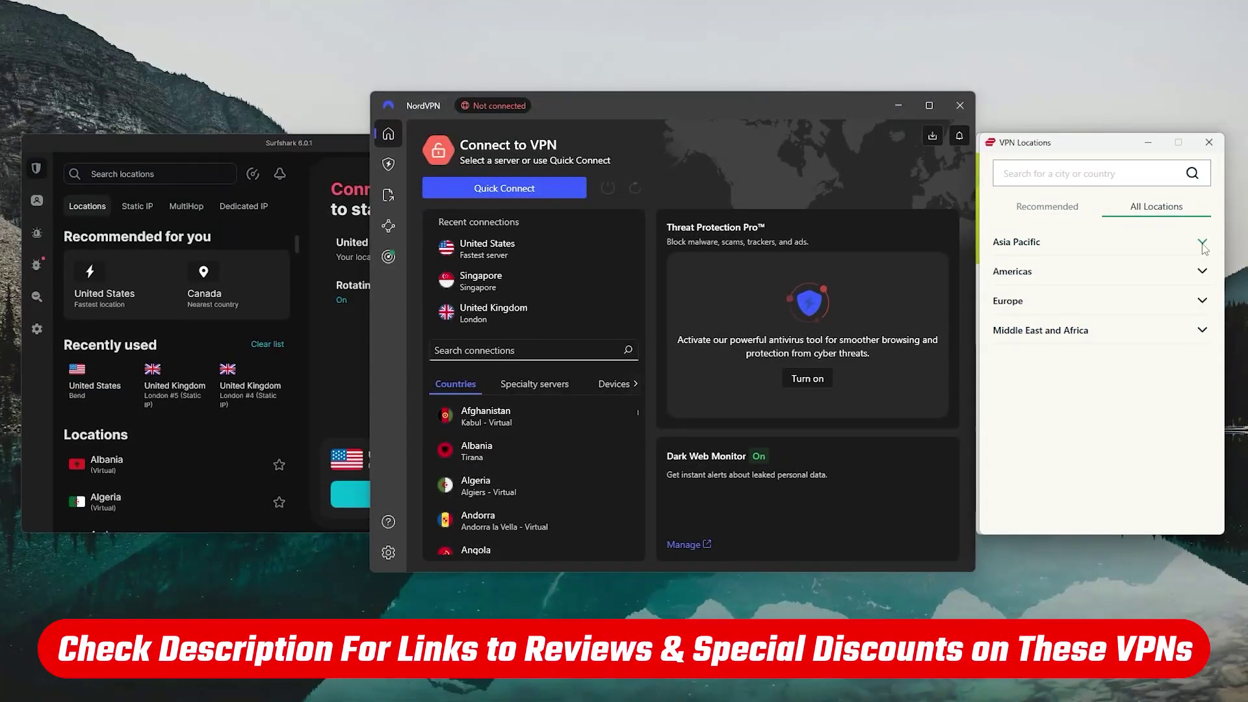
In ExpressVPN's All Locations, expand Asia Pacific, Americas and Europe, scrolling through each list.
click(1203, 244)
scroll(1149, 282, down, 5)
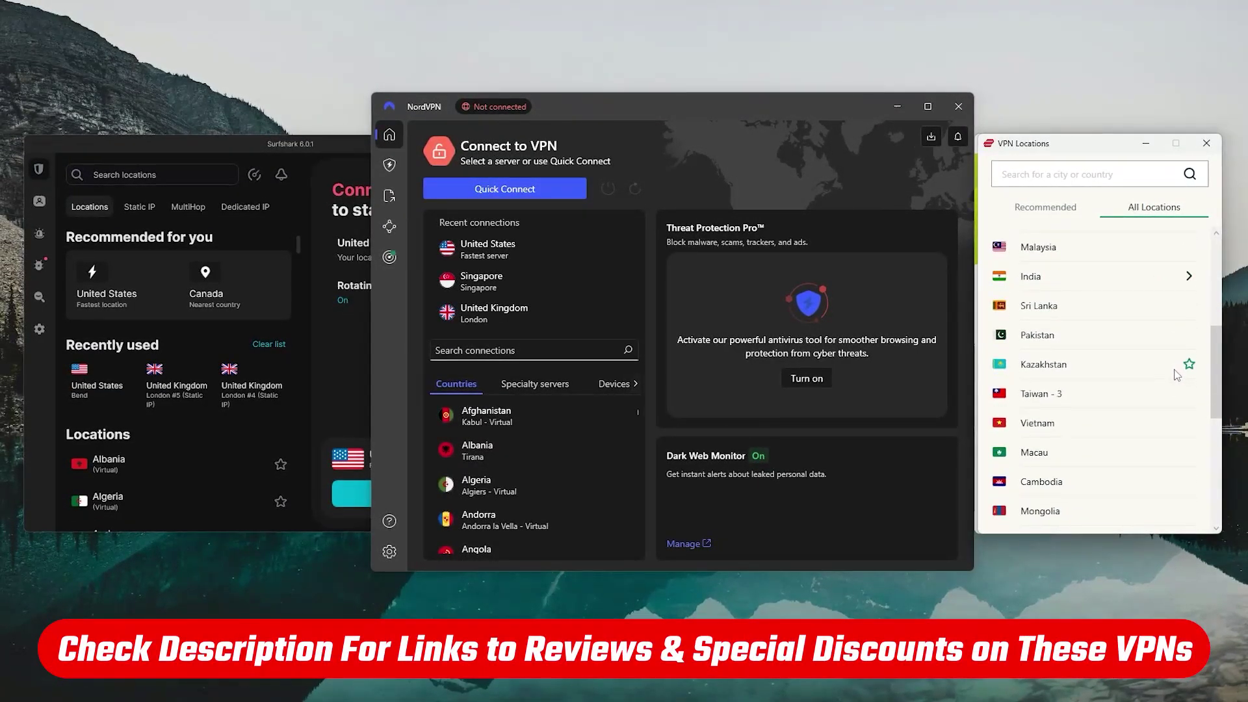
scroll(1136, 409, down, 5)
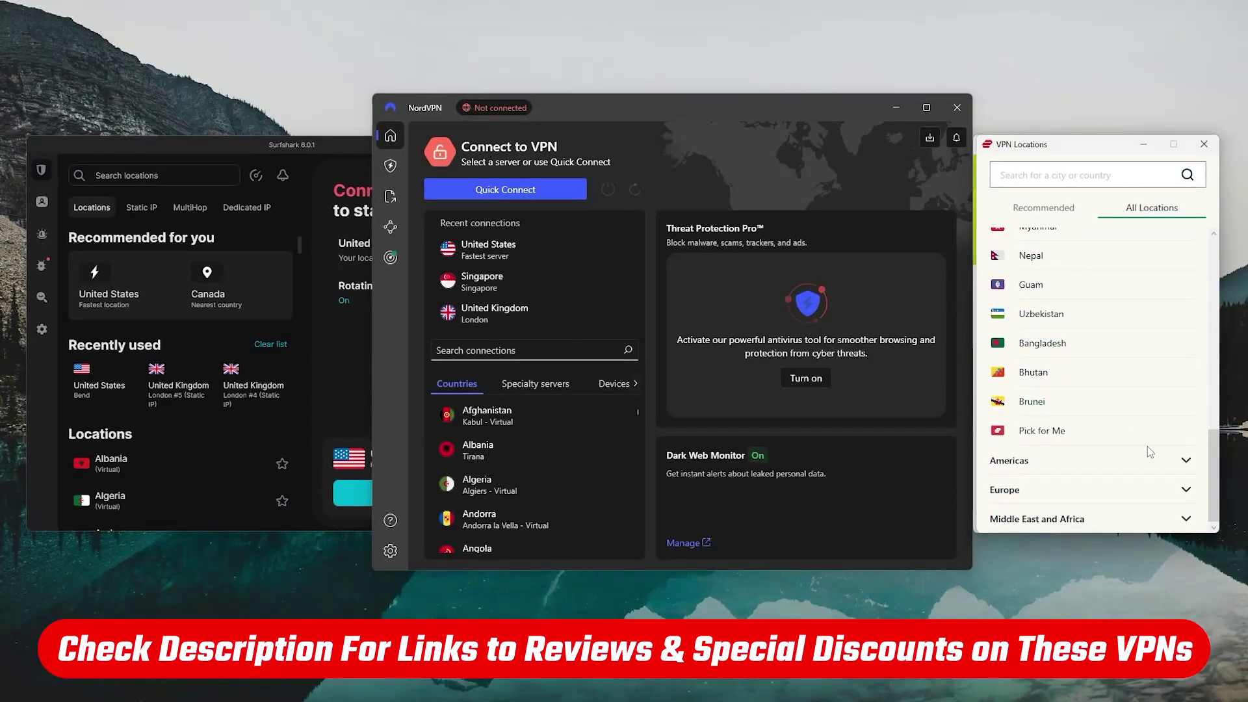
click(1186, 462)
scroll(1112, 442, down, 6)
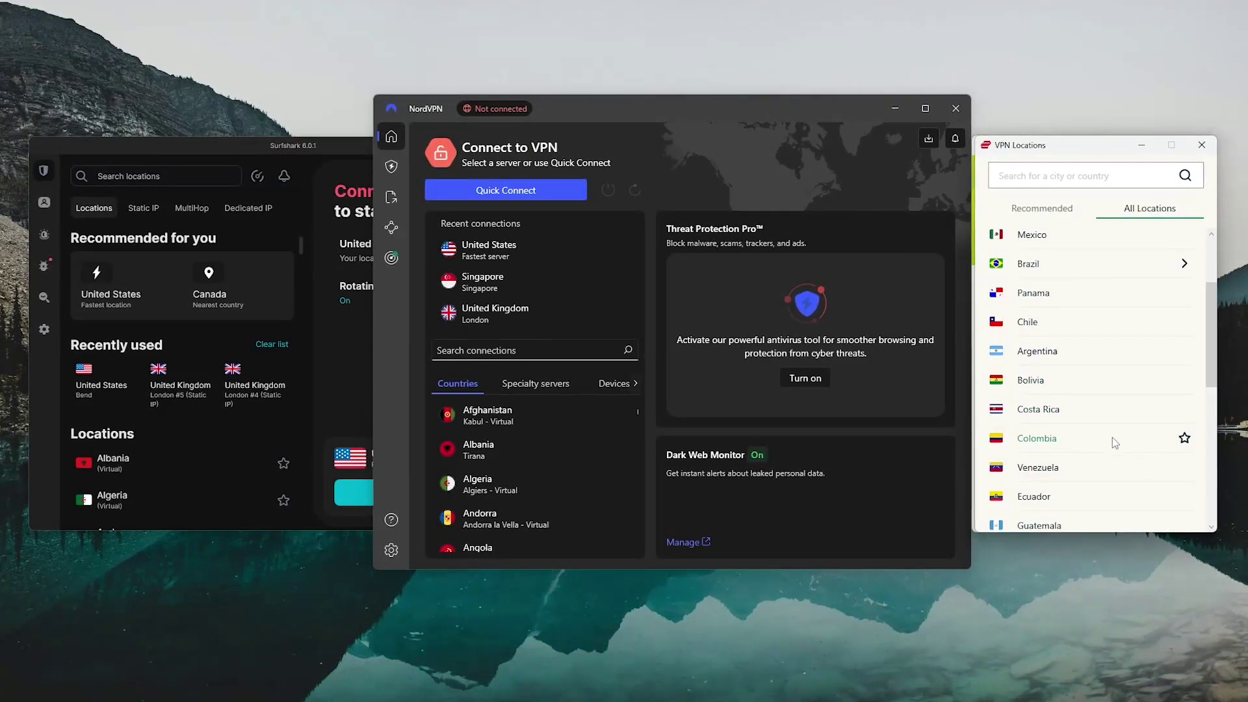
scroll(1136, 455, down, 3)
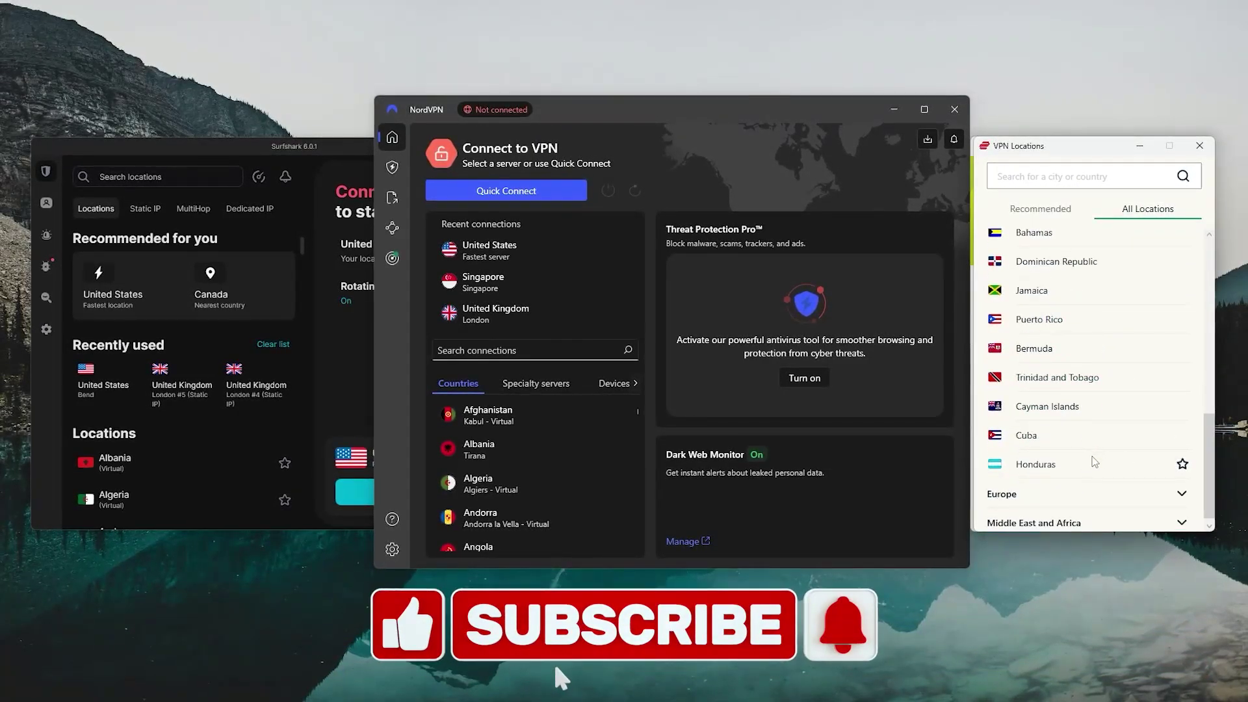
click(1180, 496)
scroll(1097, 339, down, 5)
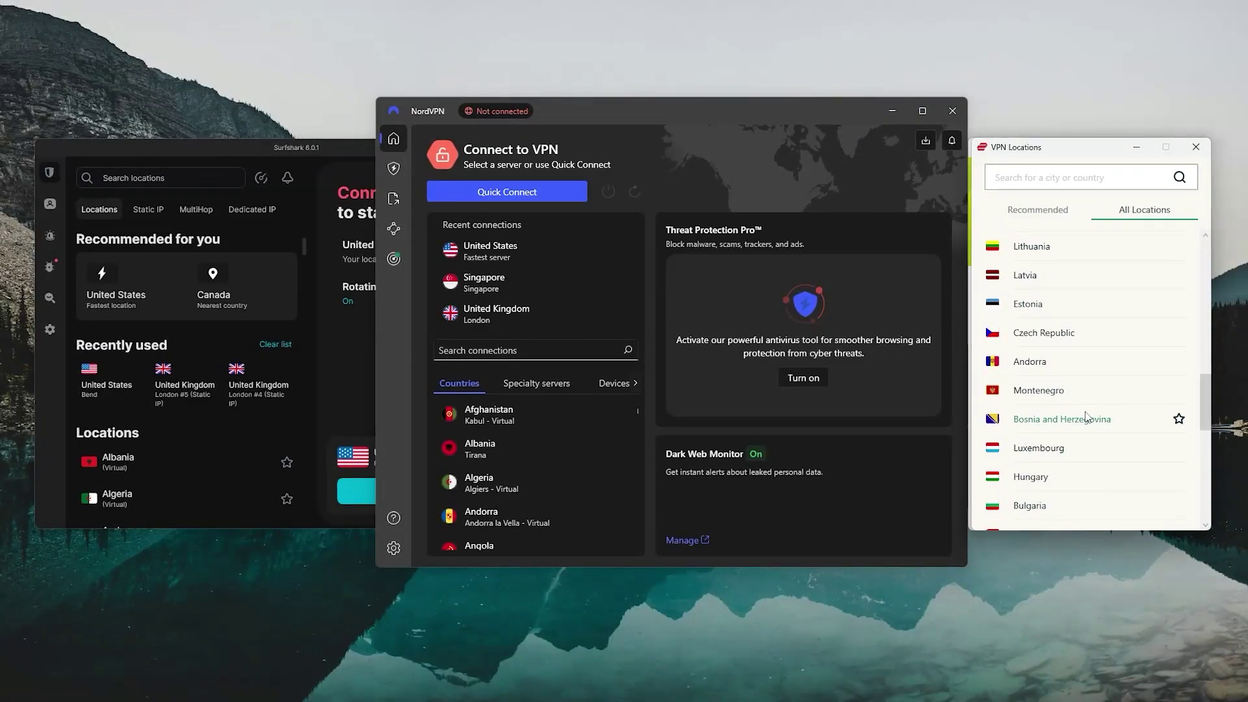
scroll(1104, 448, down, 5)
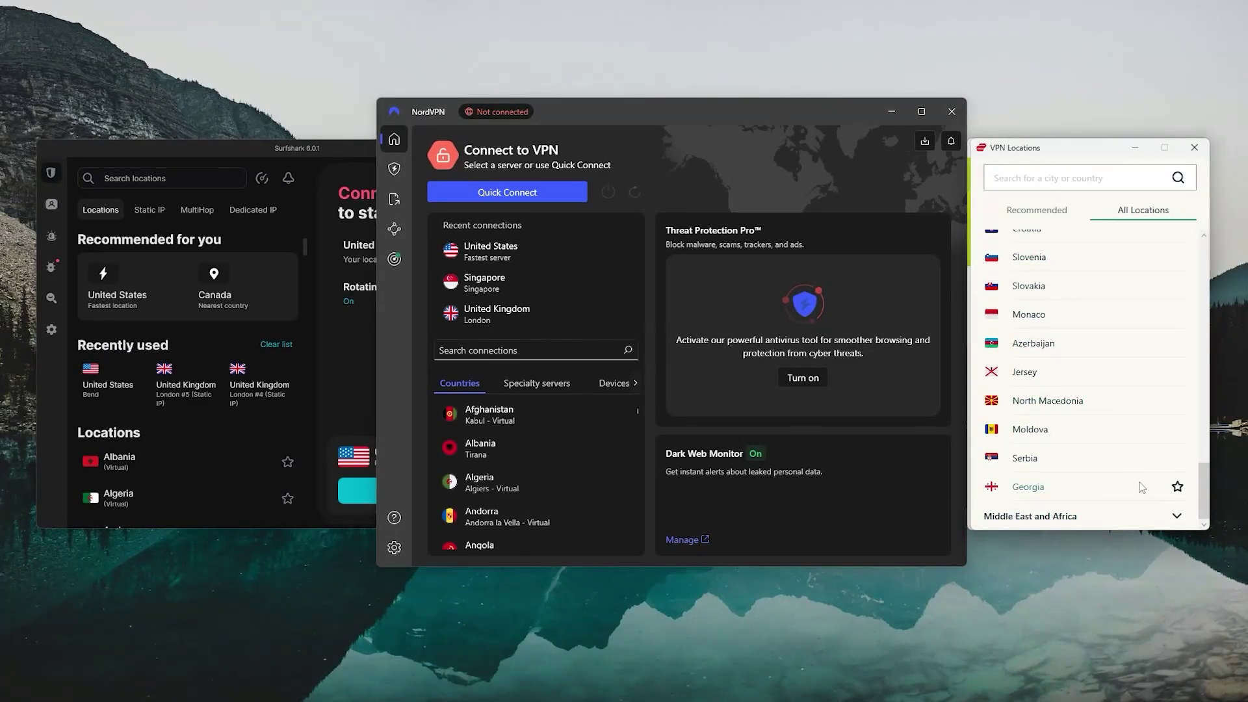